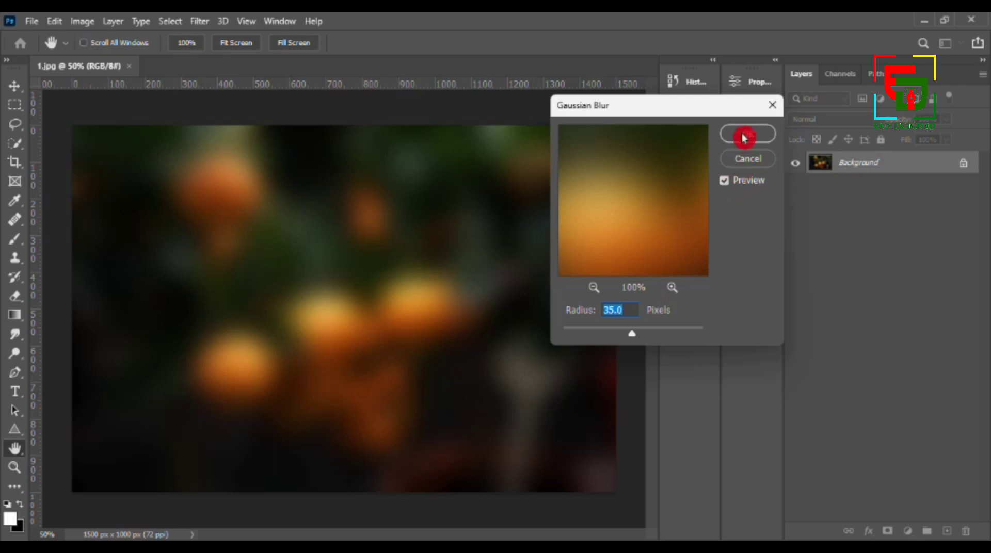
- Apply a Gaussian Blur with a 35-pixel radius to the Background layer
click(747, 136)
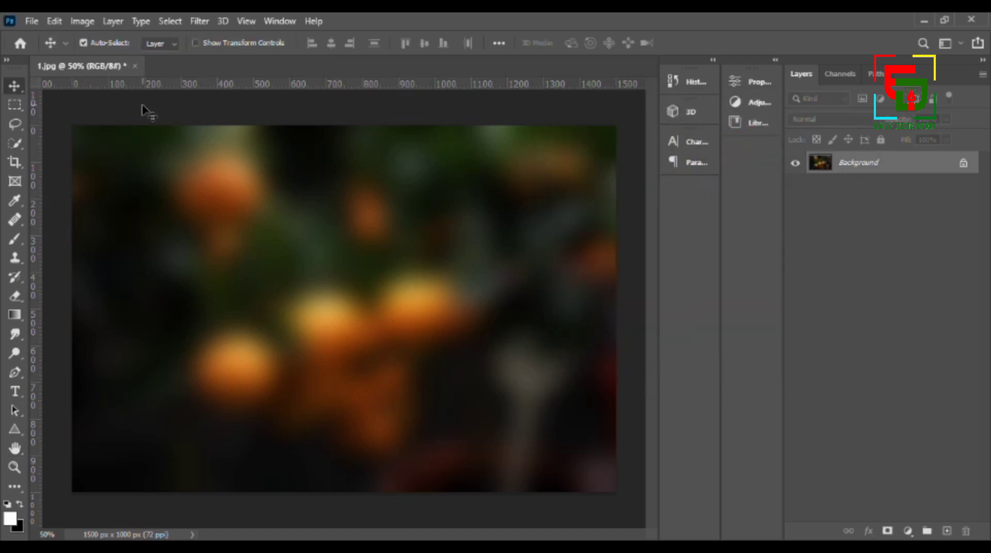
- Place the whole-orange image named 2 from the Desktop into the document as an embedded object
click(32, 21)
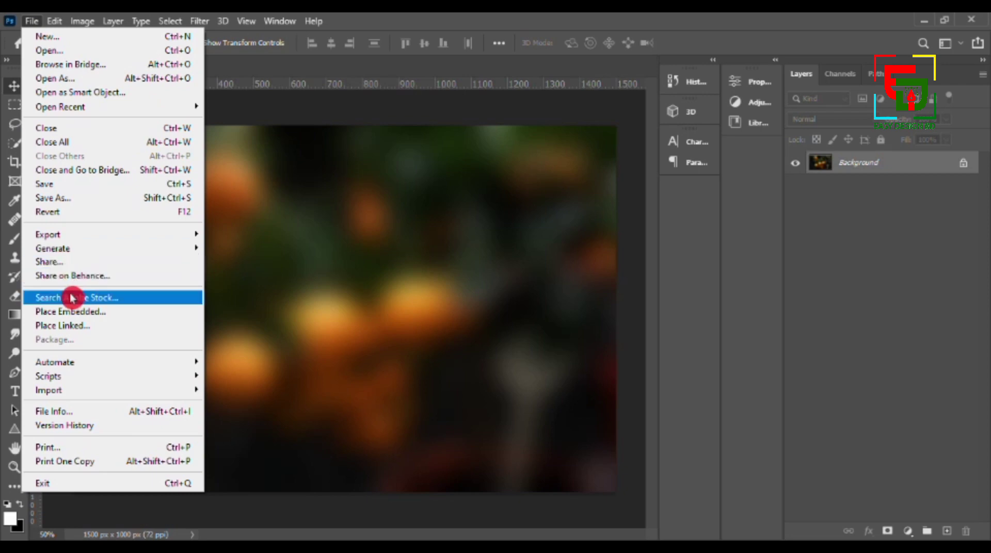
click(77, 312)
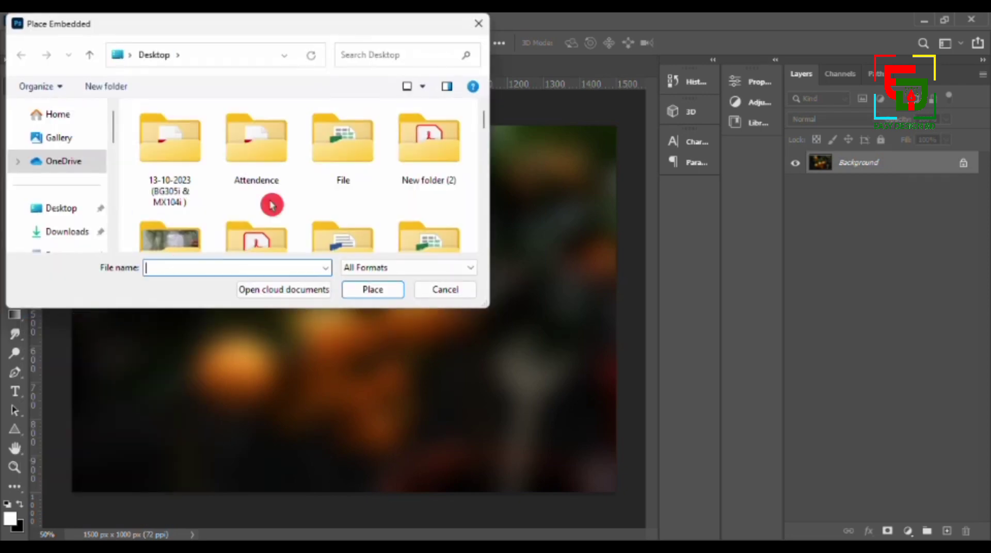
scroll(300, 188, down, 5)
scroll(306, 182, up, 2)
click(332, 165)
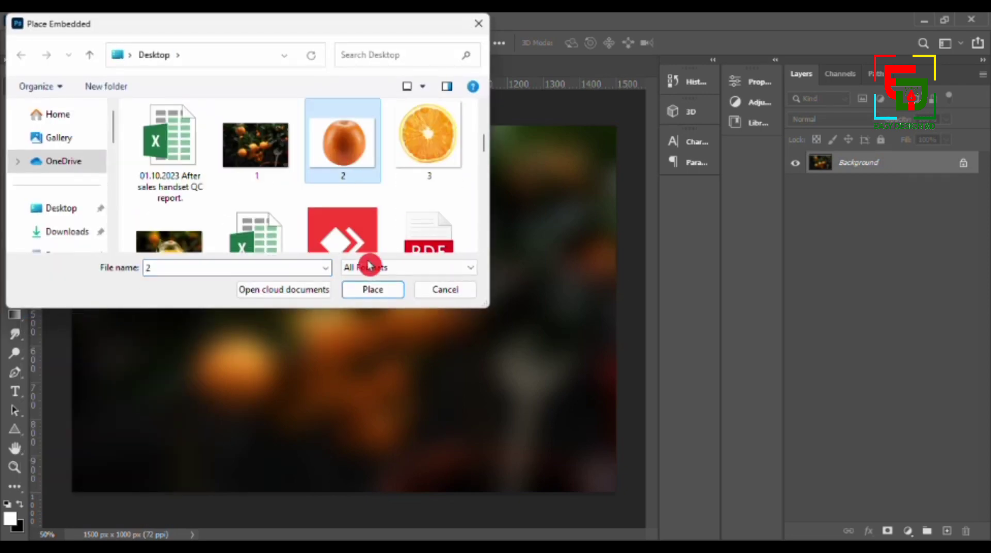
click(370, 288)
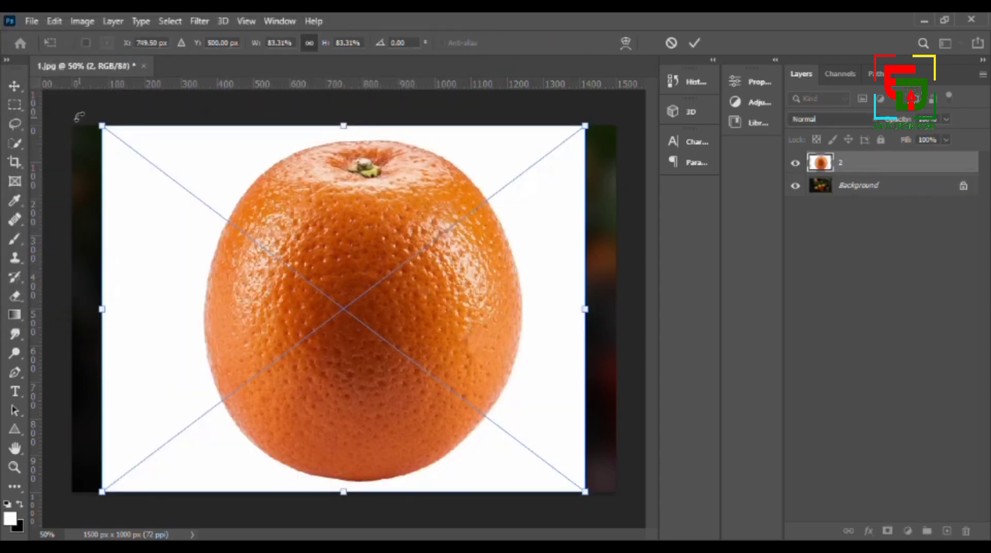
- Scale the placed orange image down proportionally to about 38.78%, keeping it centred on the canvas, and commit the transform
drag(102, 128, 320, 291)
drag(463, 334, 352, 247)
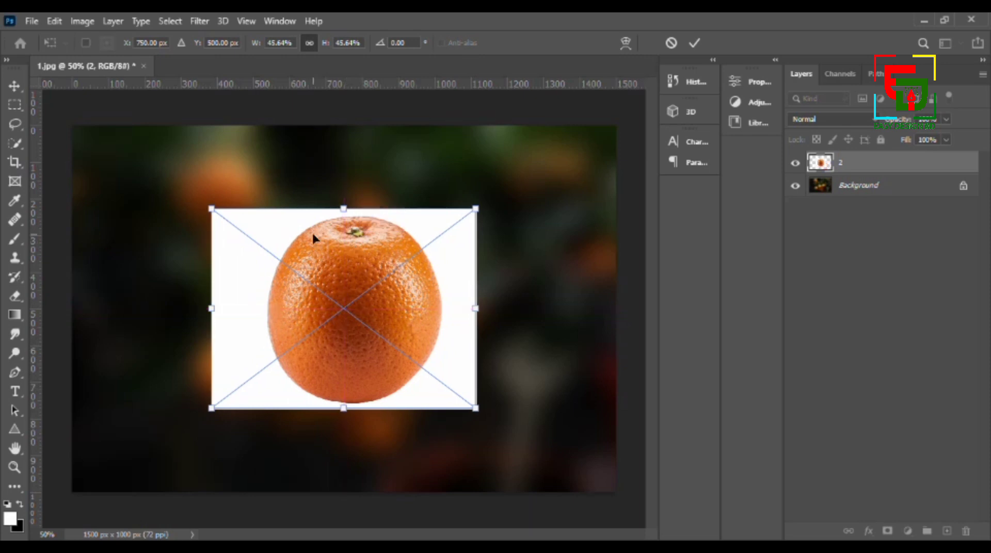
drag(214, 212, 244, 228)
drag(367, 292, 357, 283)
click(694, 43)
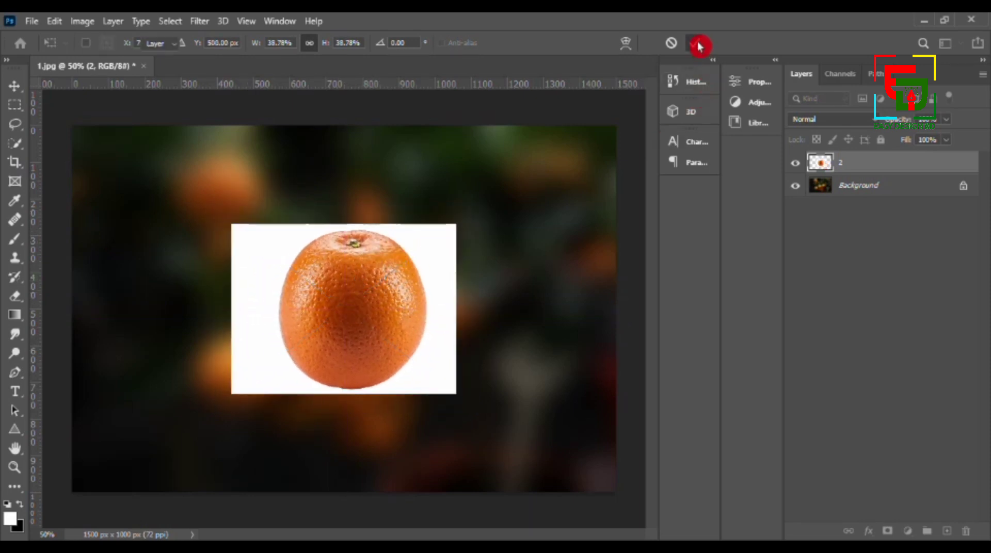
- Convert the placed orange from a smart object to a regular layer, retaining its transforms, and remove its white background
click(748, 87)
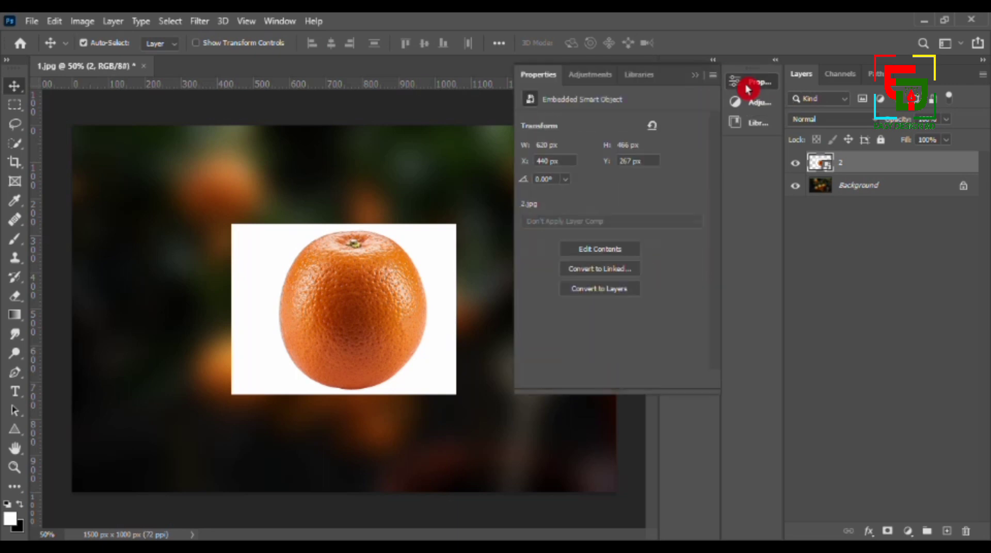
click(601, 291)
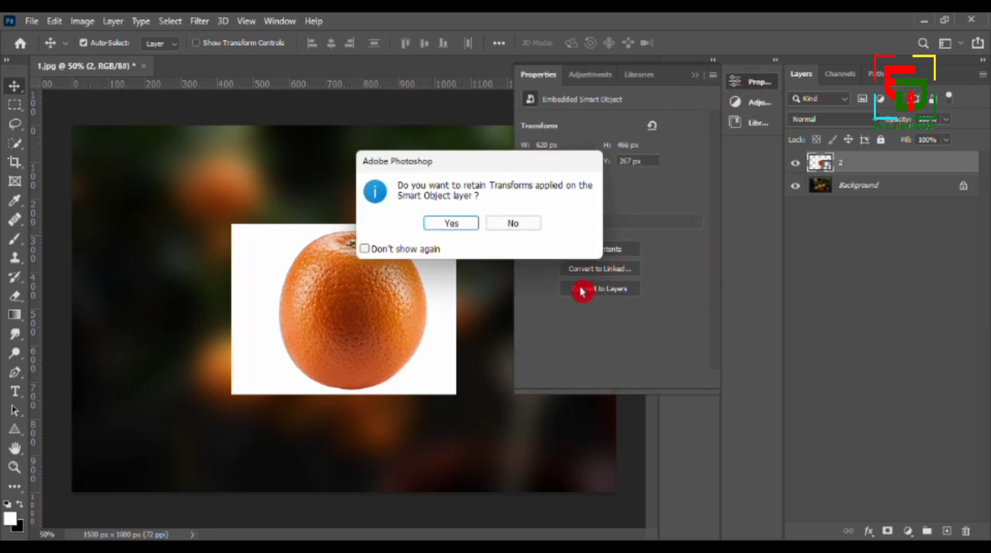
click(460, 225)
click(589, 312)
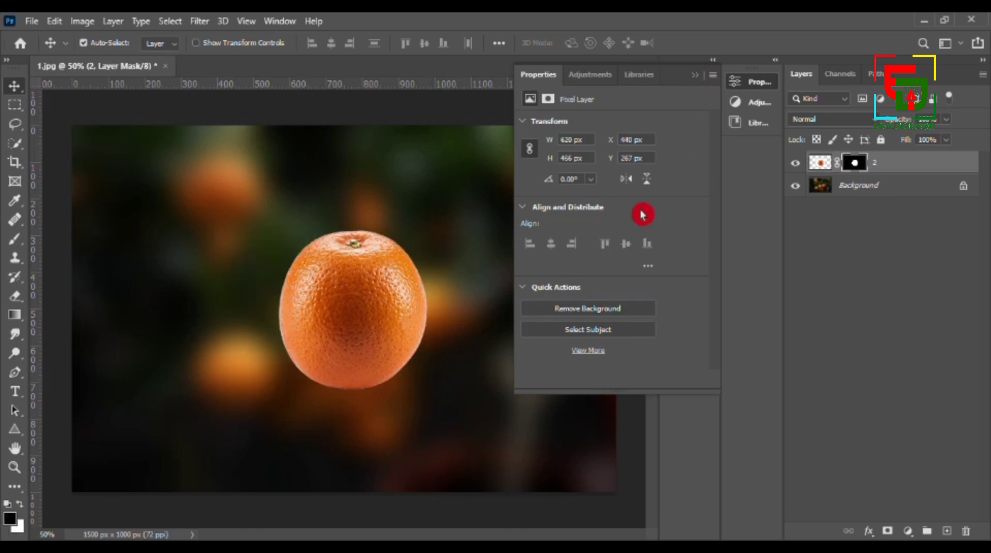
click(693, 81)
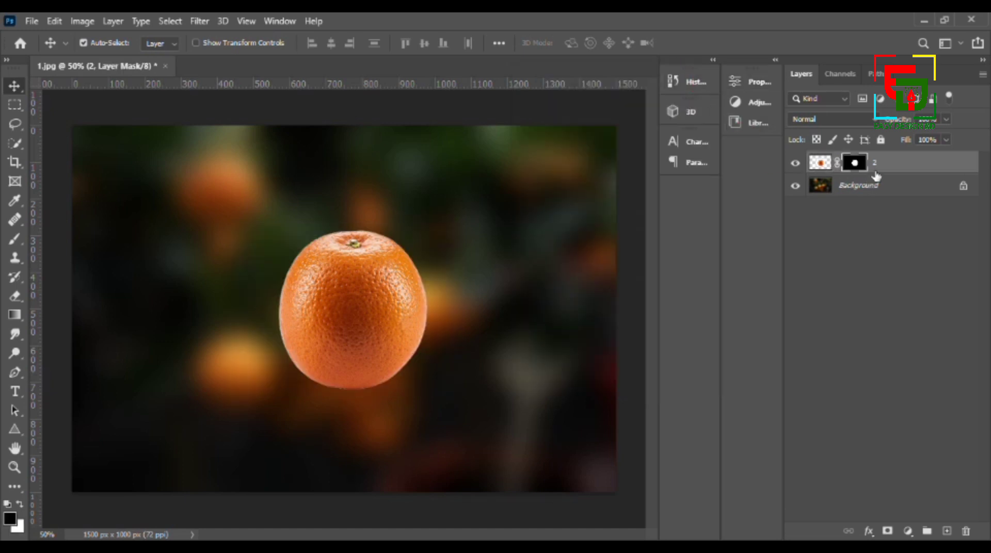
- Apply the layer mask on layer 2 permanently and duplicate the cut-out orange layer
right_click(856, 164)
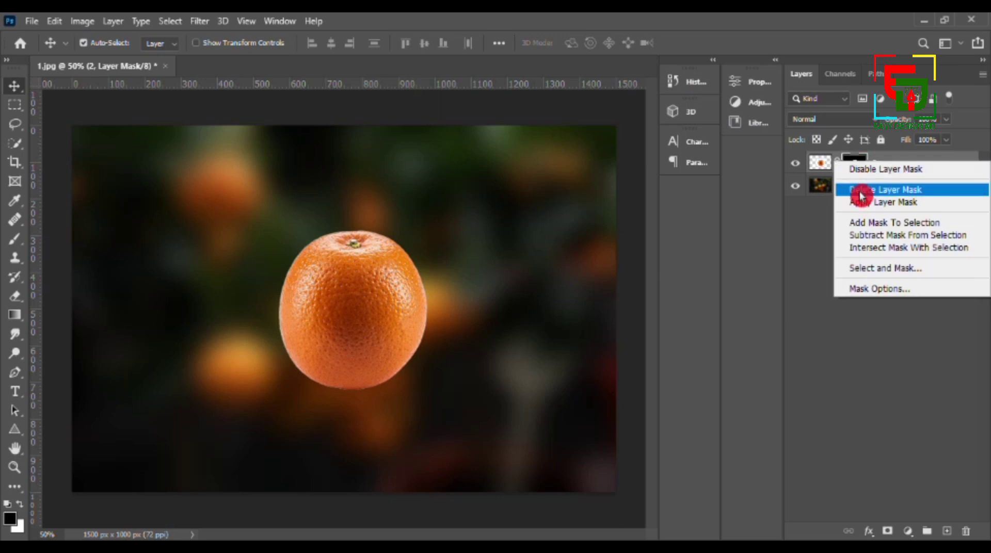
click(864, 206)
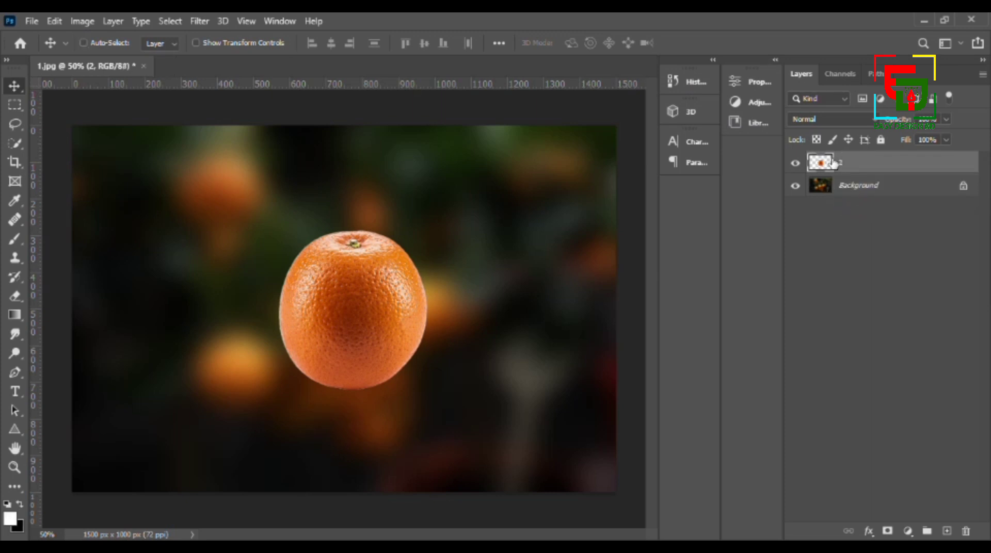
key(ctrl+j)
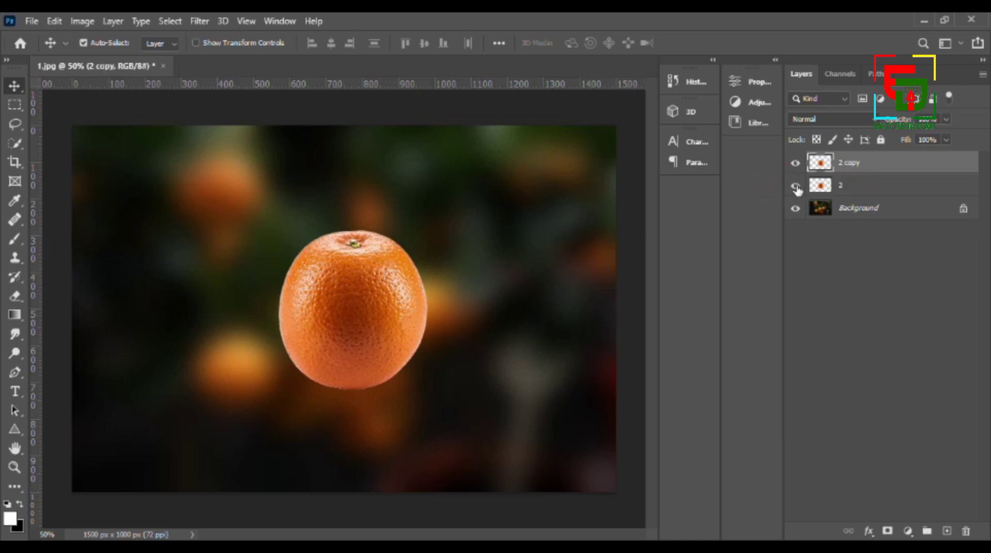
- Desaturate the 2 copy layer and set its blend mode to Screen, with the original layer 2 hidden
click(82, 21)
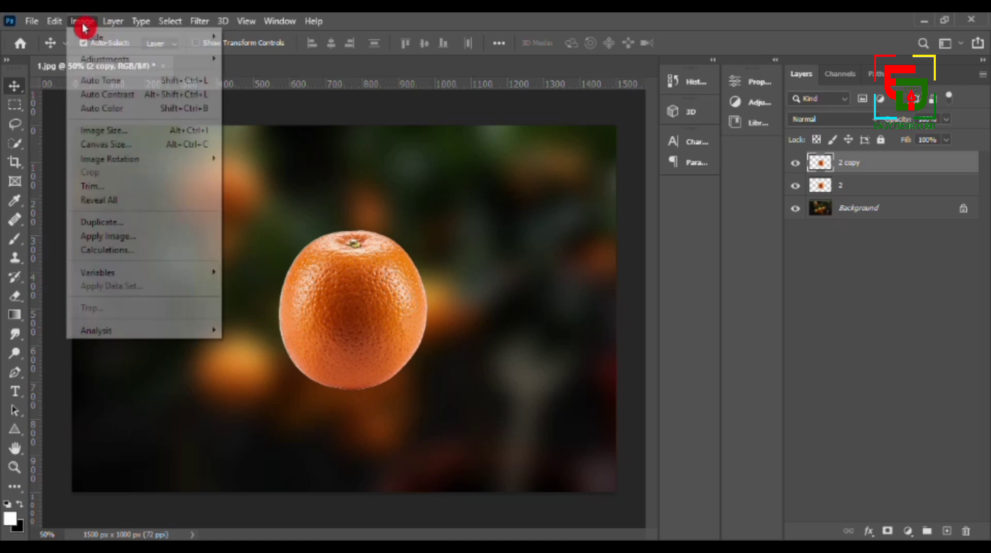
mouse_move(136, 62)
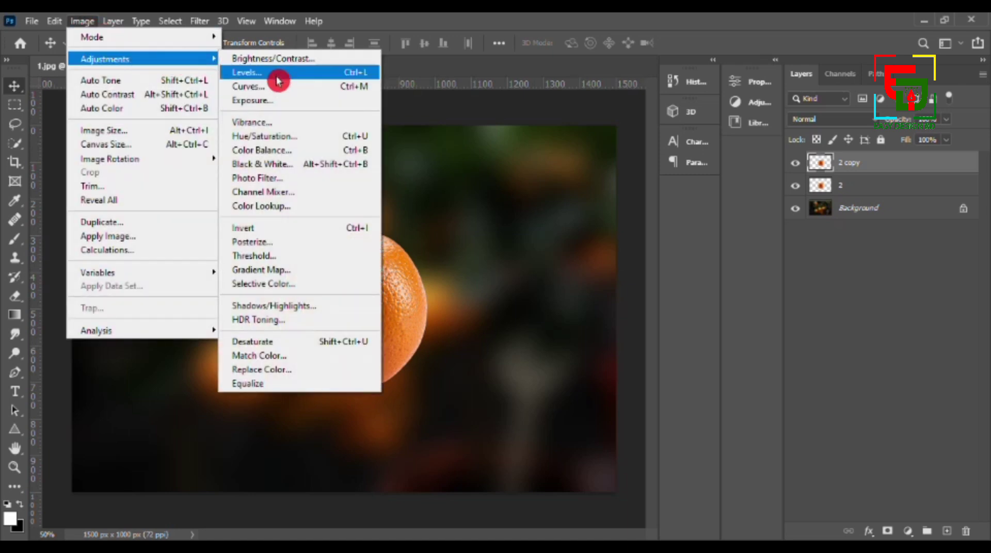
click(312, 341)
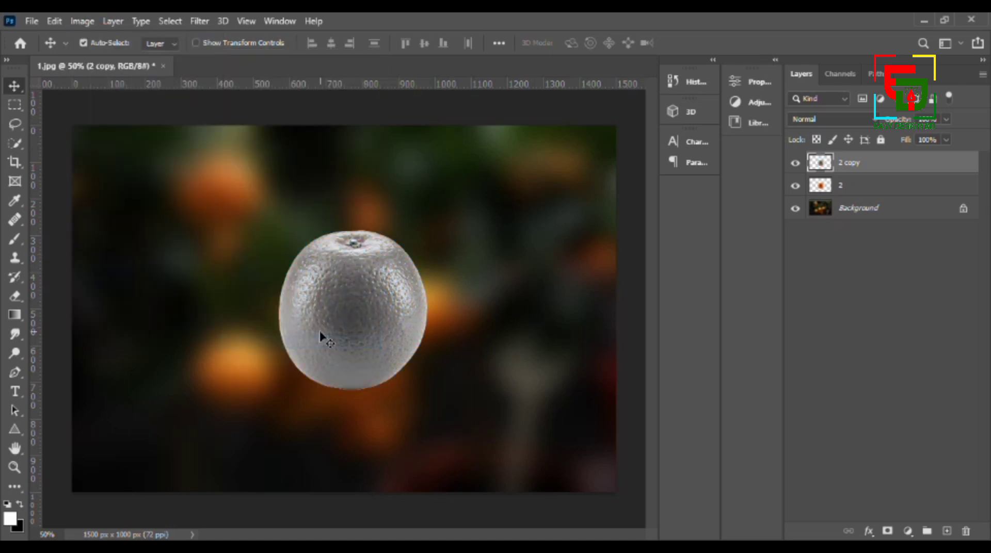
click(876, 122)
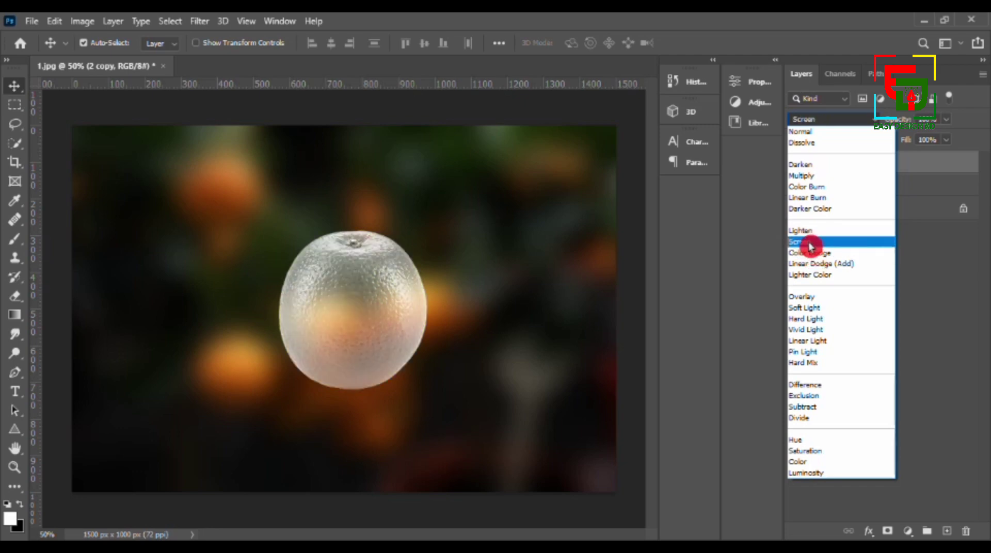
click(810, 243)
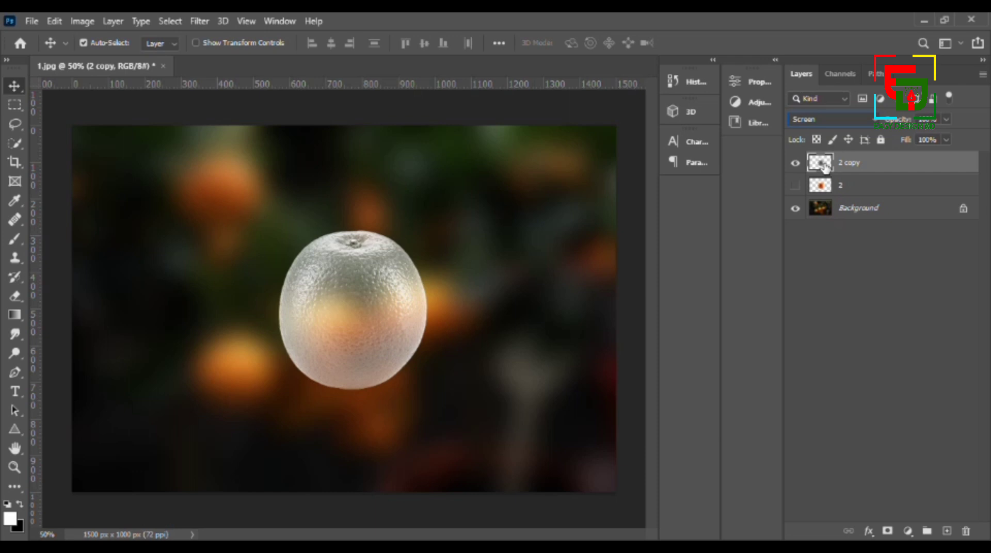
- Adjust the Levels of the 2 copy layer to input values 97, 0.74 and 249 for a clearer glass look
key(ctrl+l)
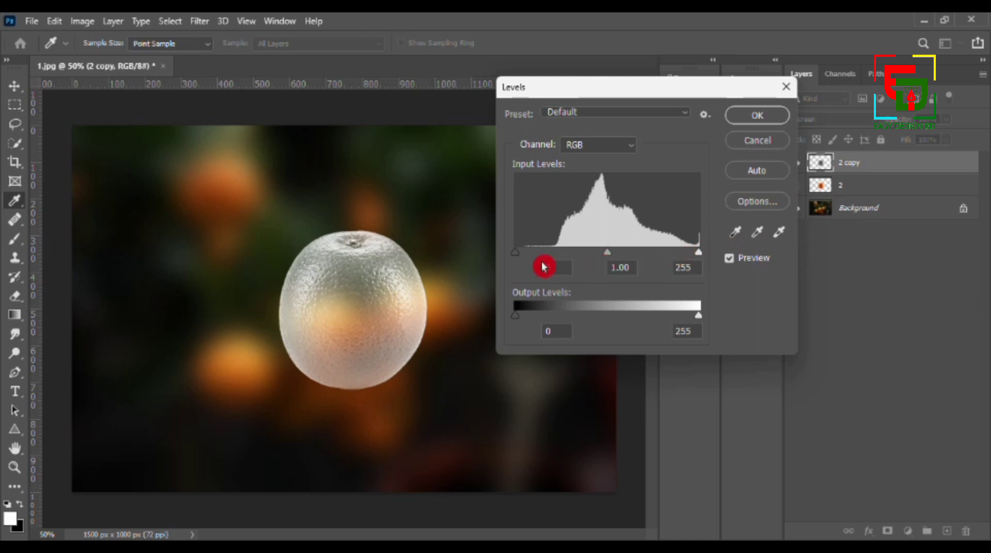
drag(517, 258, 578, 259)
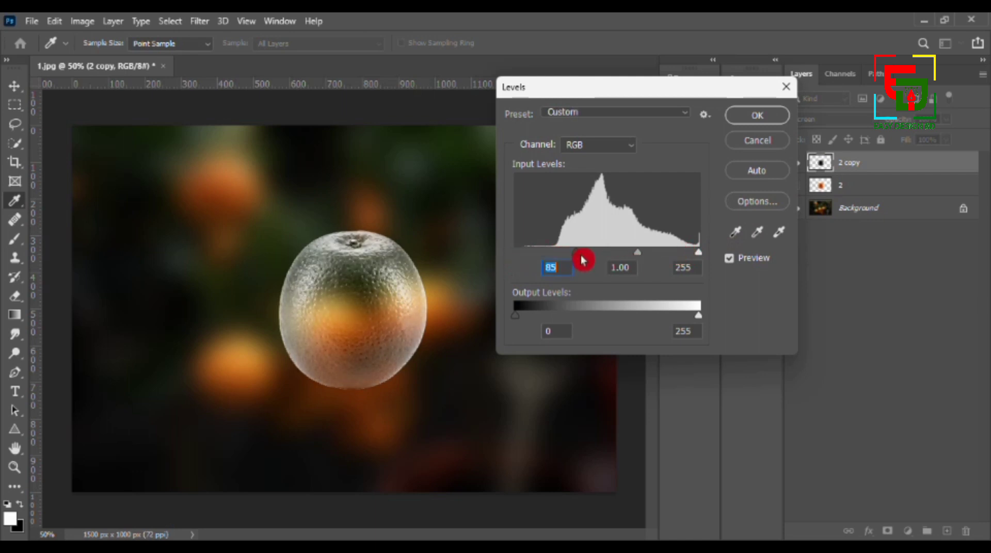
drag(638, 253, 682, 257)
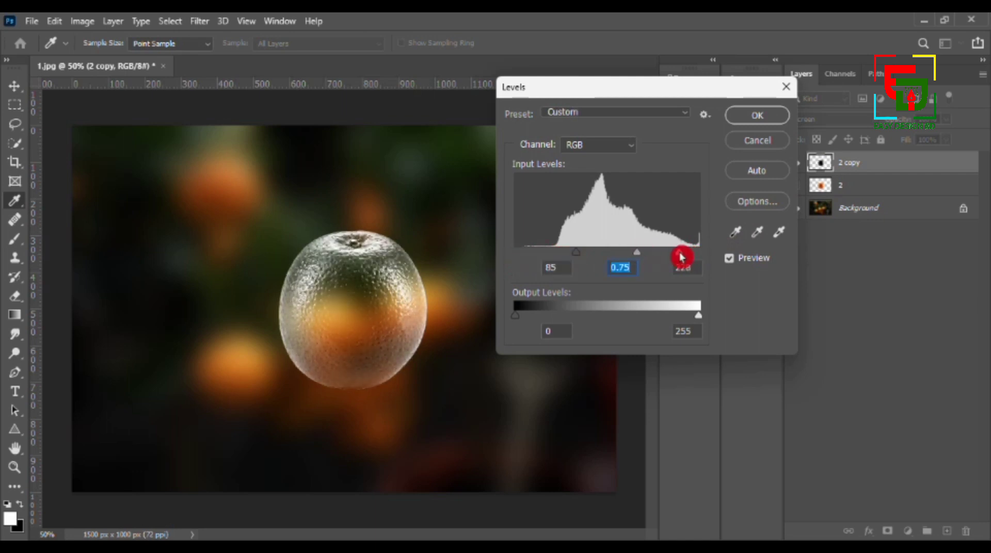
mouse_move(576, 253)
mouse_down()
mouse_move(706, 255)
mouse_move(593, 254)
mouse_up()
drag(650, 253, 658, 252)
drag(594, 253, 587, 252)
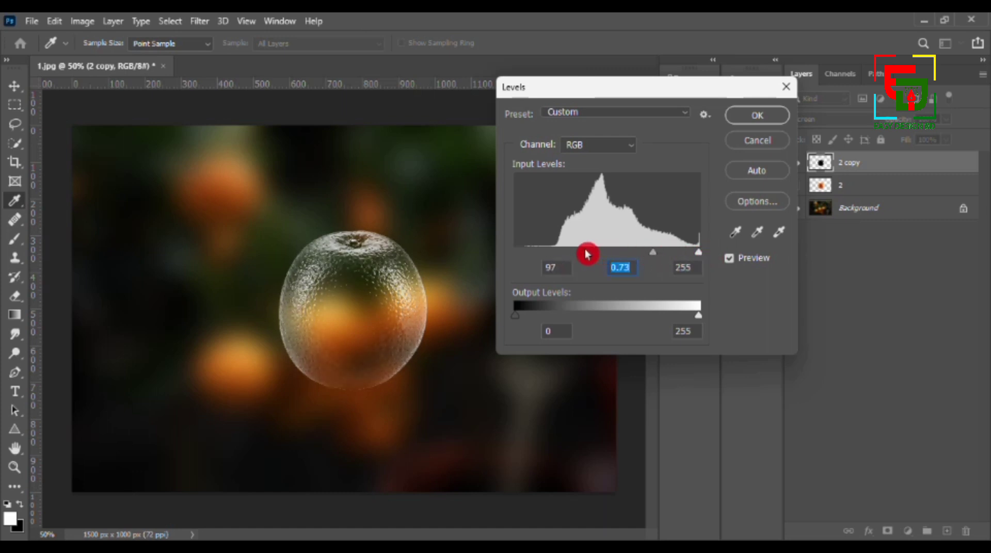
drag(653, 254, 653, 254)
drag(699, 256, 693, 257)
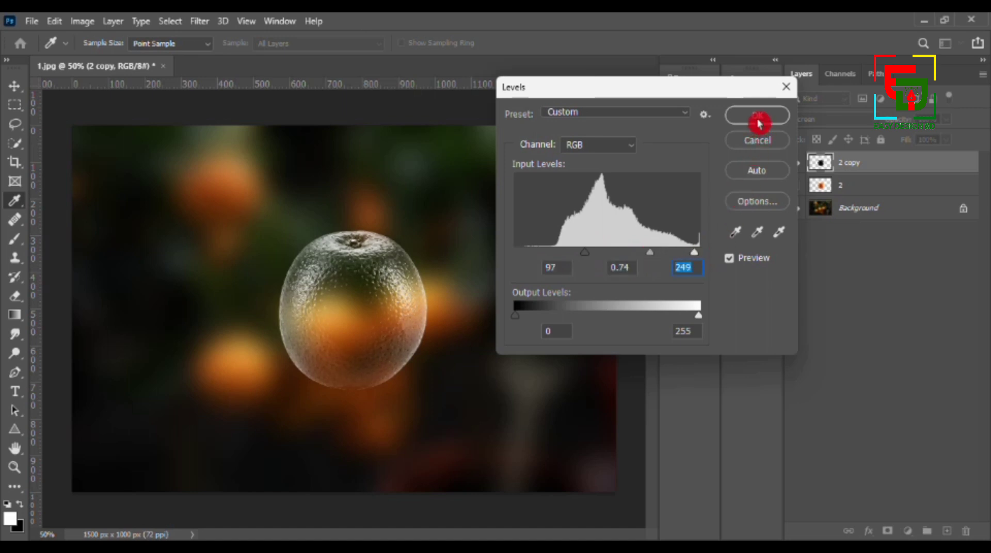
click(758, 118)
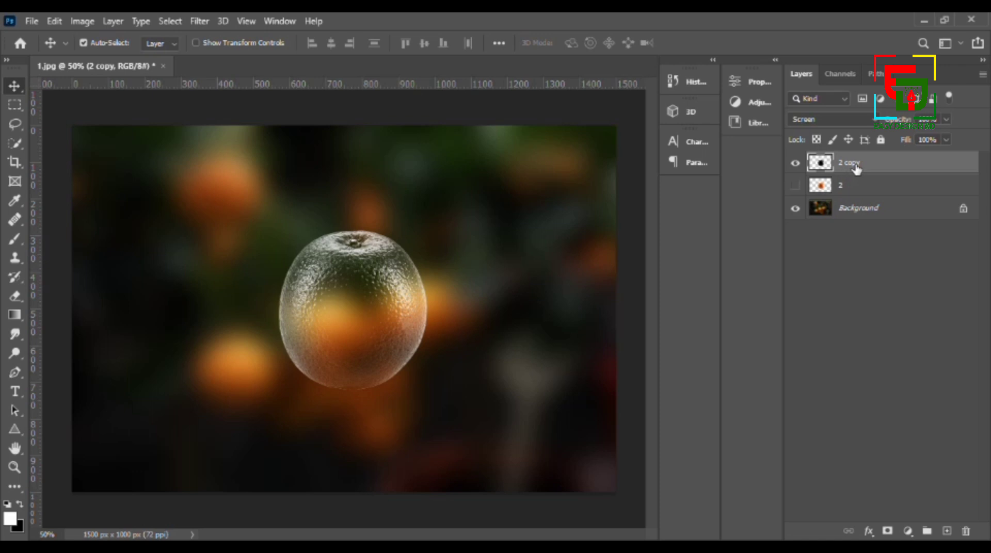
- Add a white layer mask to the 2 copy layer and choose a hard round brush of 417 px at 100% hardness
click(888, 532)
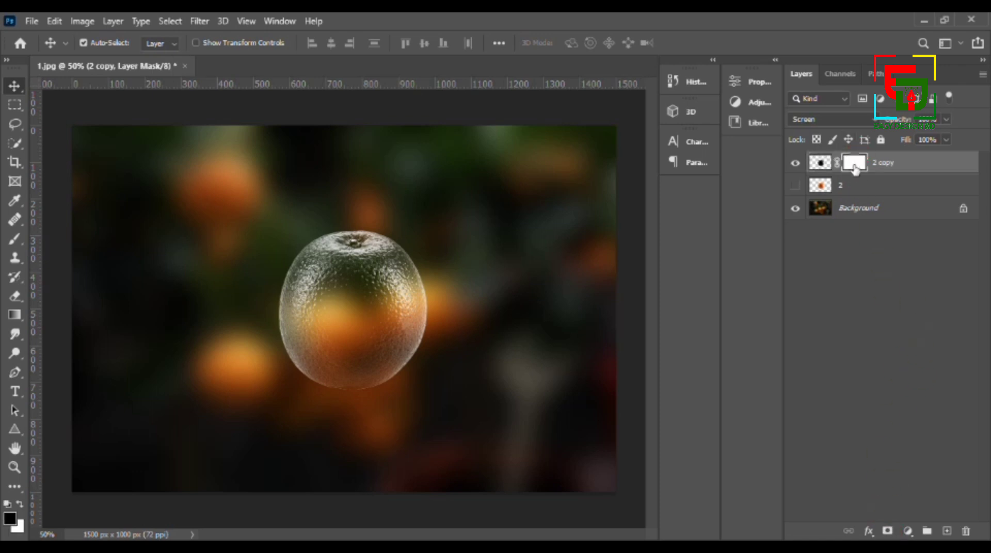
click(18, 239)
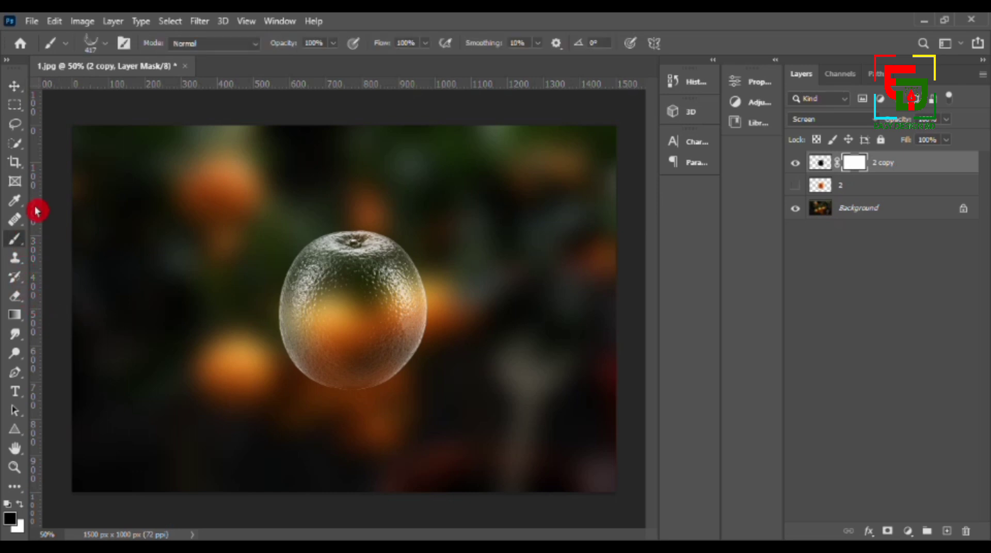
click(105, 43)
click(99, 179)
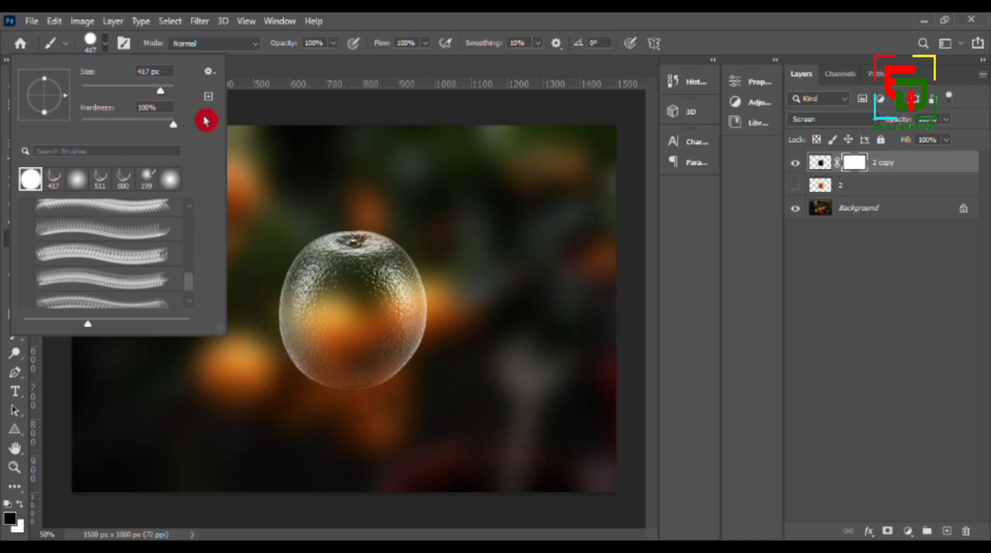
click(482, 150)
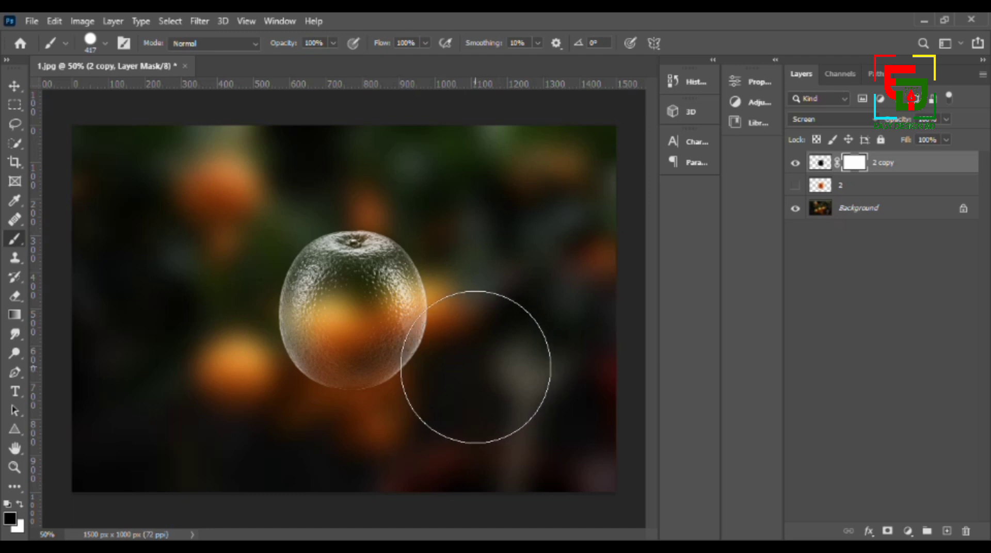
- Paint black straight across the lower part of the orange on the 2 copy mask, leaving only its upper part
mouse_move(482, 368)
mouse_down()
mouse_move(392, 377)
mouse_move(294, 365)
mouse_move(228, 377)
mouse_up()
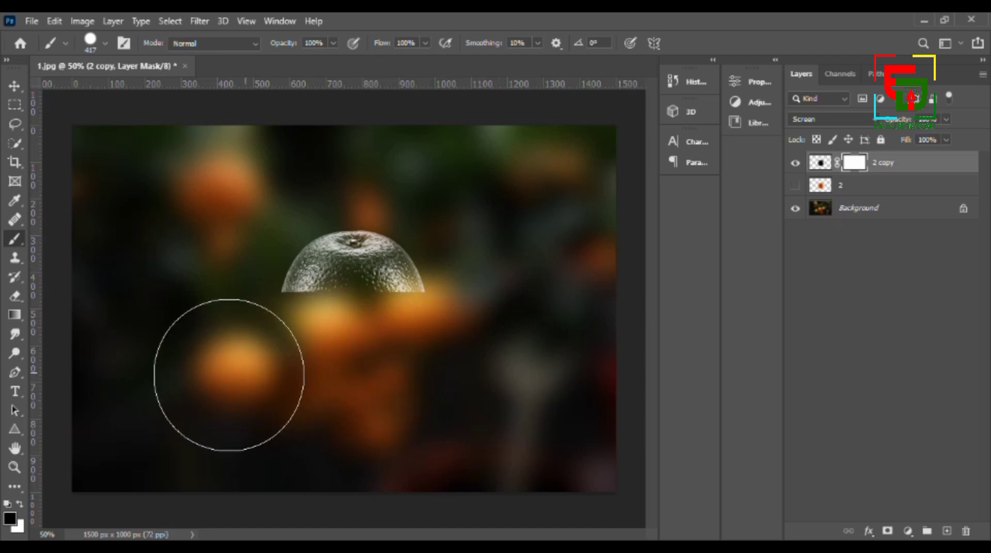
key(ctrl+z)
mouse_move(478, 381)
mouse_down()
mouse_move(266, 380)
mouse_move(279, 376)
mouse_up()
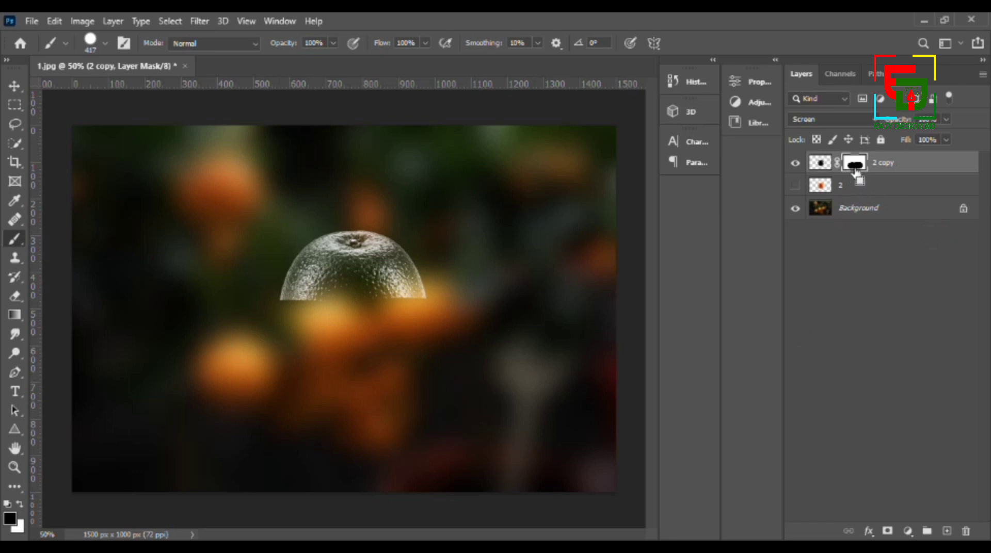
key(ctrl+j)
key(x)
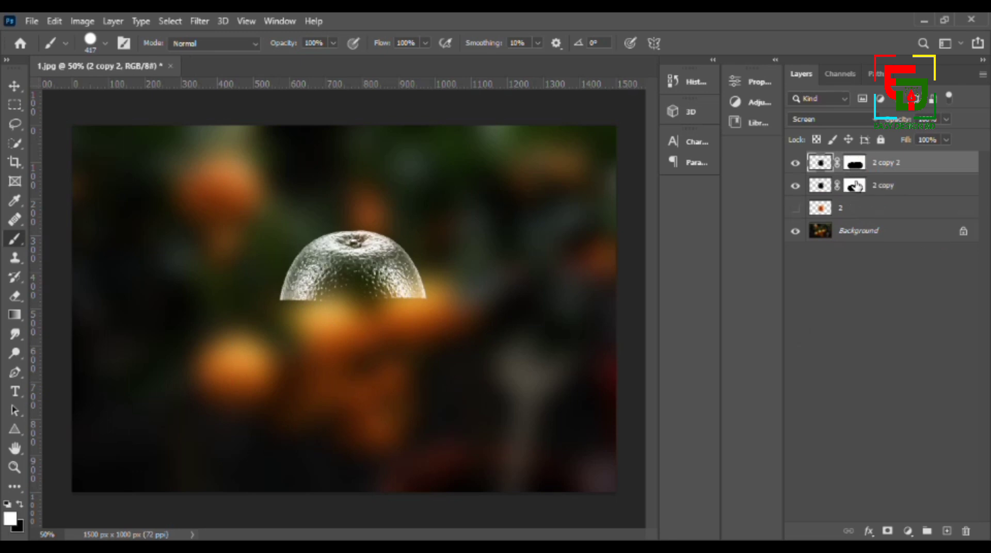
key(ctrl+z)
key(x)
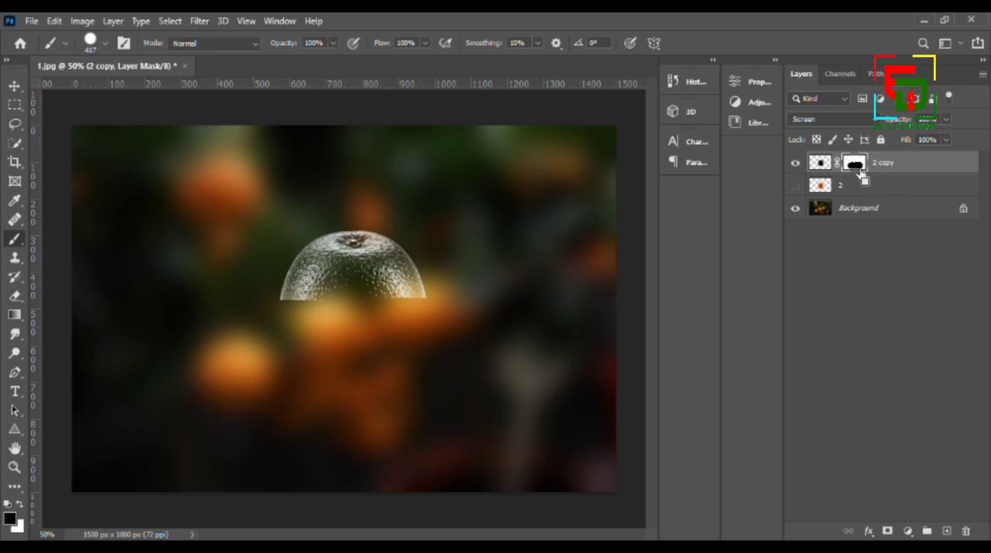
- Copy the 2 copy layer's mask onto layer 2 and make layer 2 visible
mouse_move(856, 166)
mouse_down()
mouse_move(860, 195)
mouse_move(862, 168)
mouse_up()
key(x)
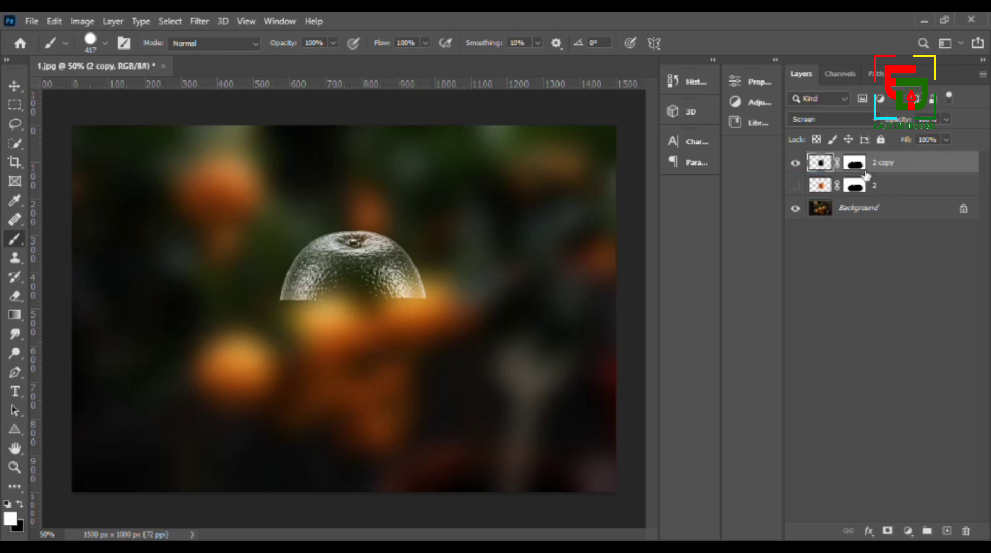
click(854, 188)
key(x)
click(797, 186)
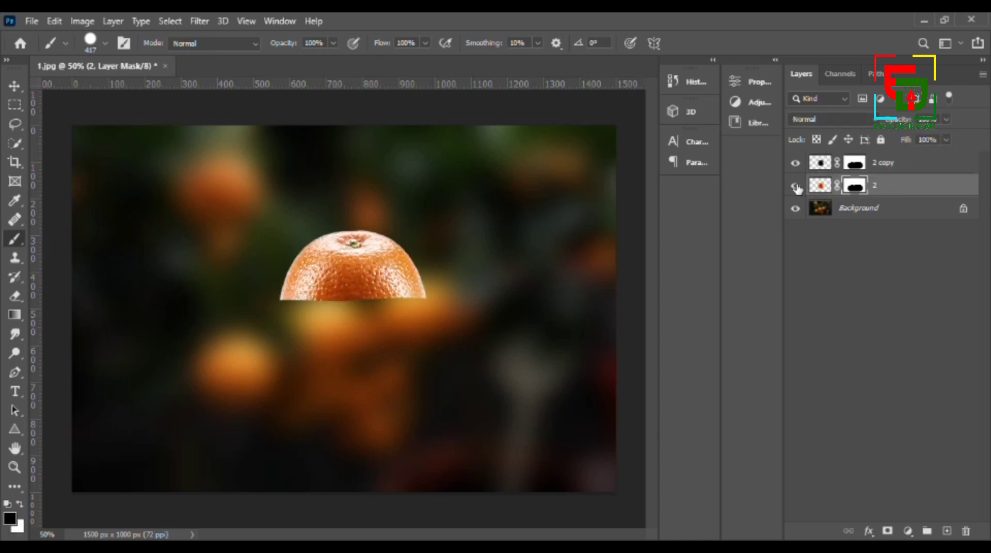
- Invert layer 2's mask so only the orange's lower half shows, hiding the 2 copy layer temporarily and restoring its visibility
click(796, 164)
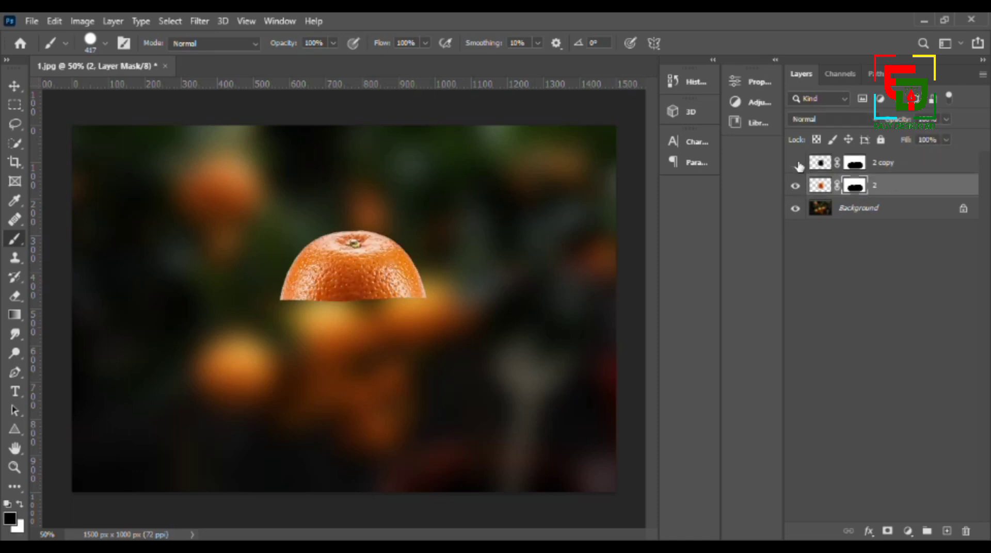
click(855, 165)
click(855, 189)
key(ctrl+i)
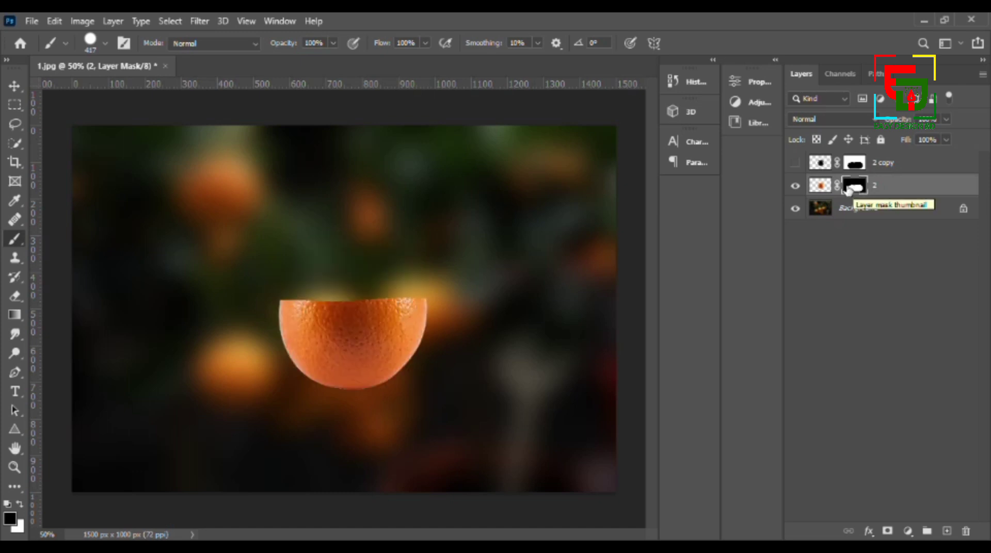
click(795, 163)
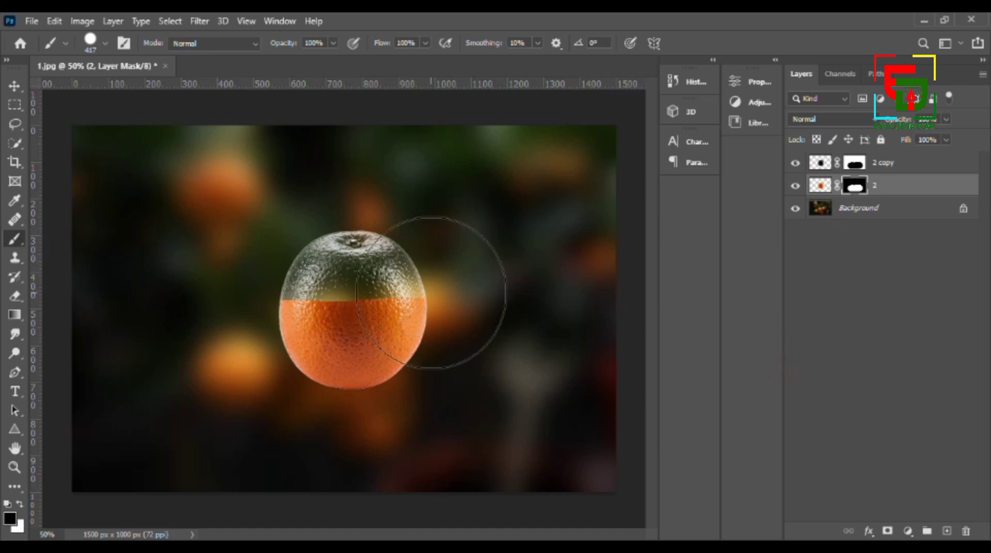
click(855, 164)
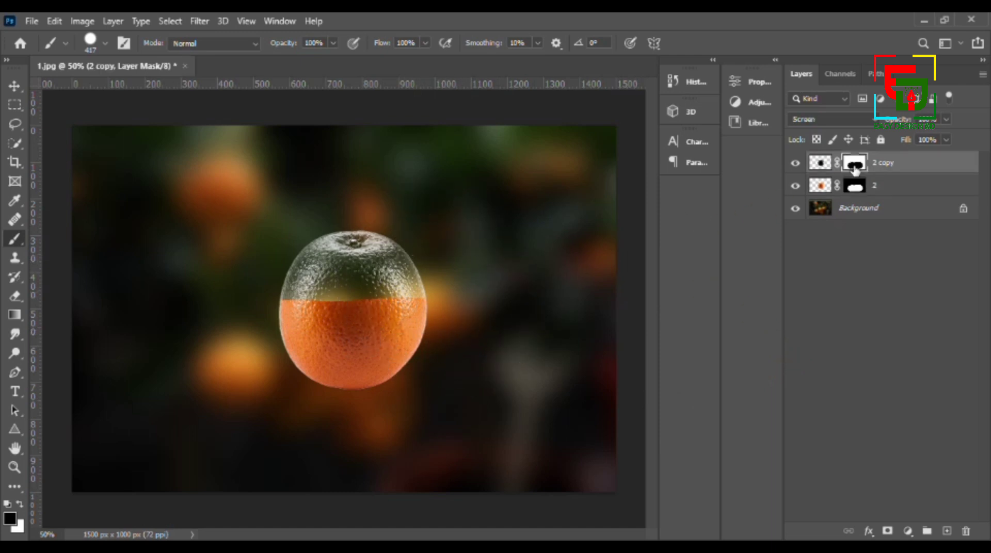
- Place the orange slice image 3 from the Desktop as an embedded object directly above layer 2
click(856, 189)
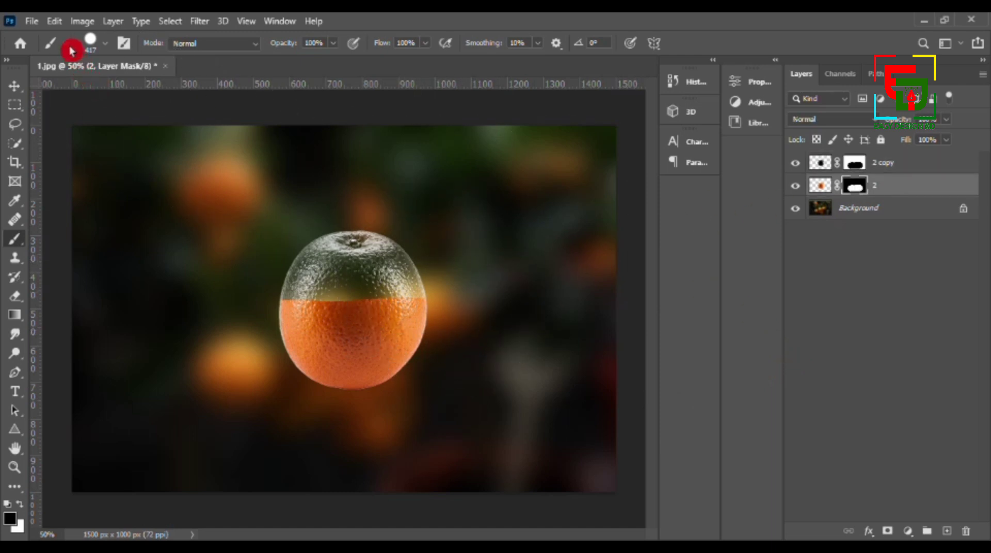
click(37, 21)
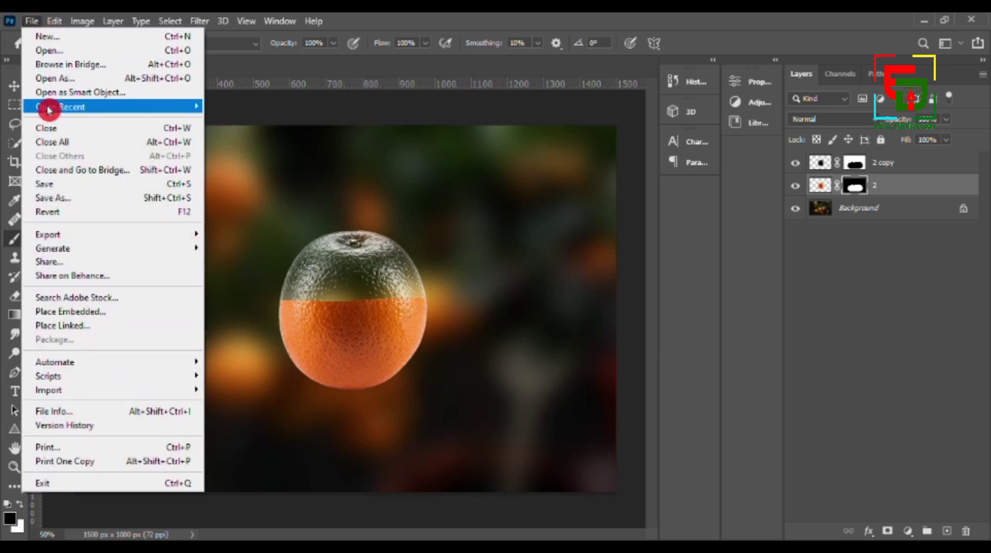
click(79, 312)
scroll(259, 230, down, 5)
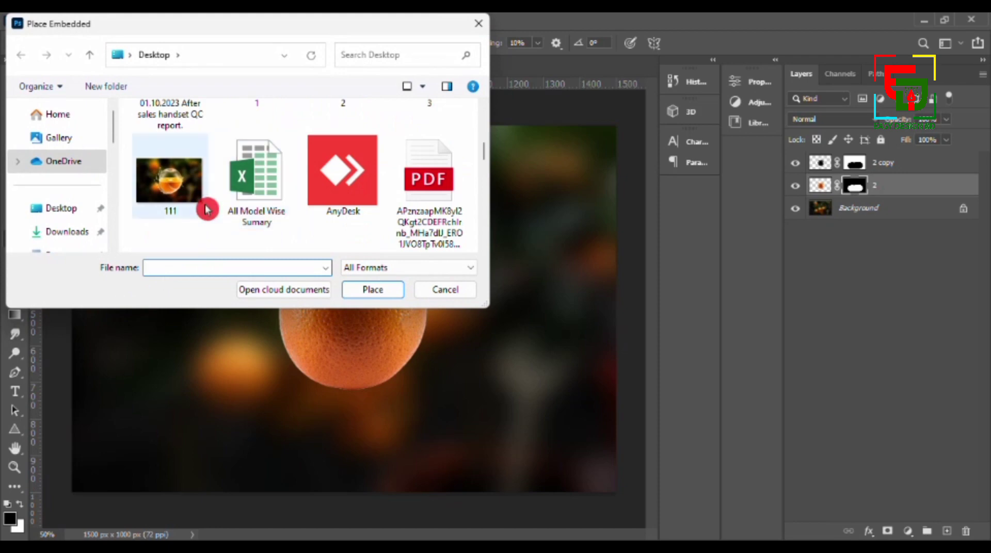
scroll(207, 210, up, 1)
click(412, 137)
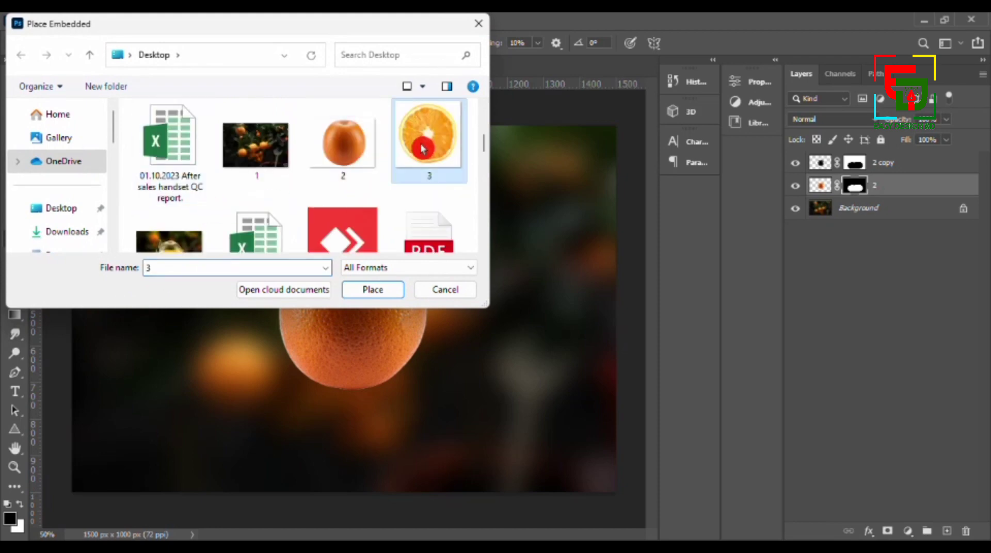
click(376, 289)
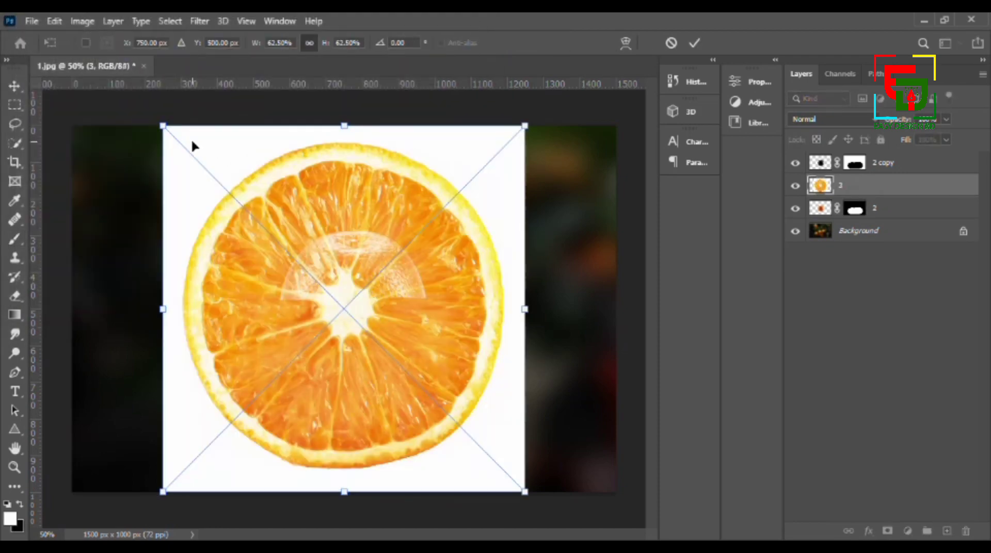
- Scale the placed slice down to about 39% and centre it over the orange
drag(162, 127, 299, 261)
drag(415, 344, 359, 277)
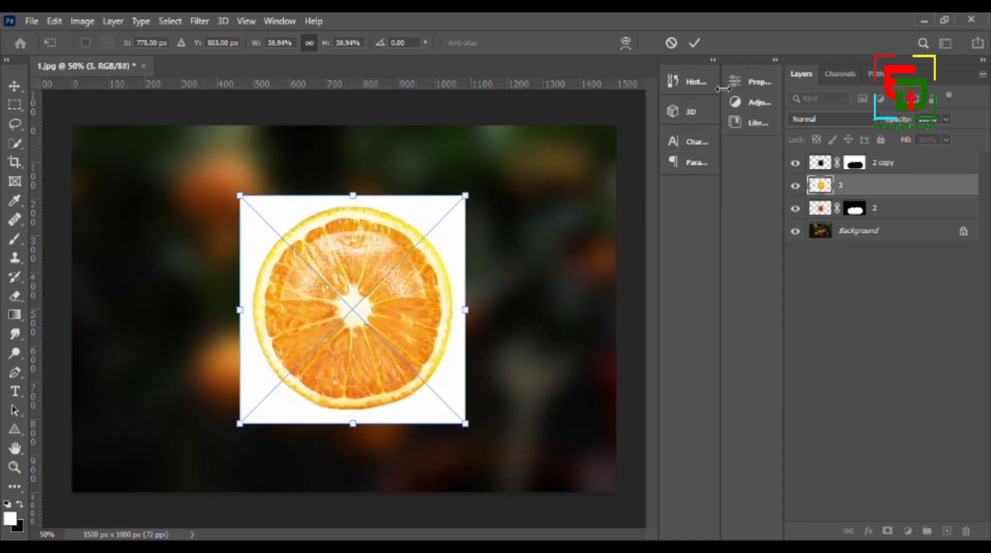
click(695, 43)
- Convert the smart object 3 to a regular pixel layer, retaining its transform
click(755, 84)
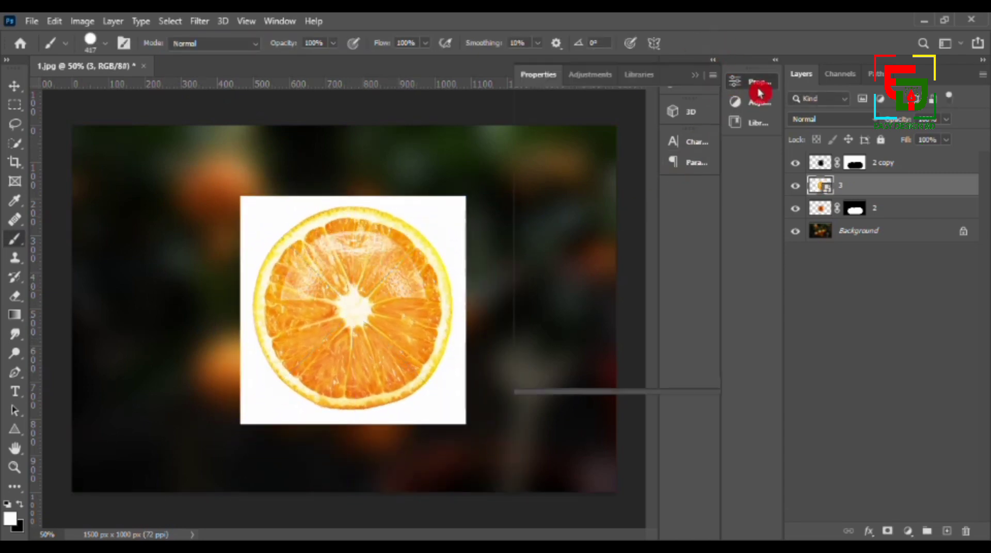
click(612, 288)
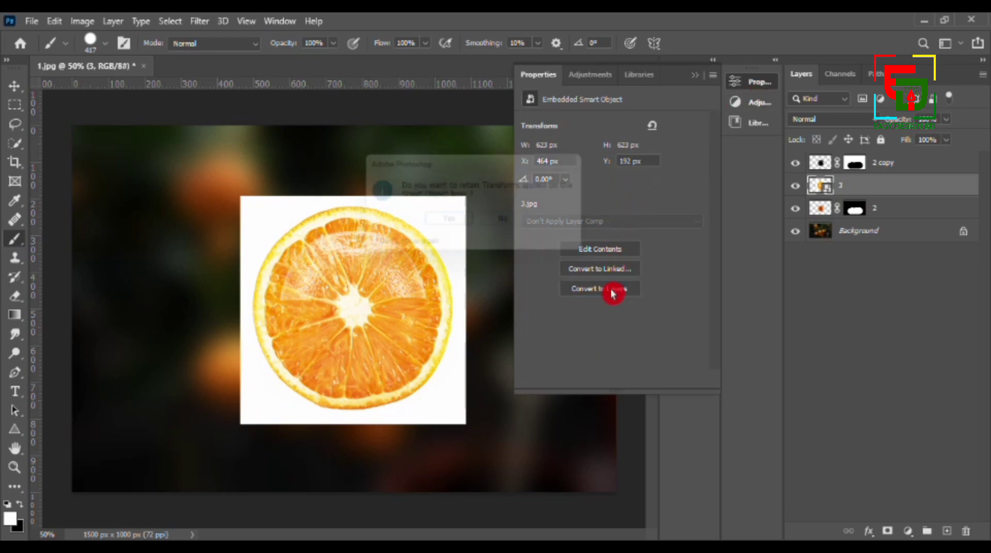
click(450, 223)
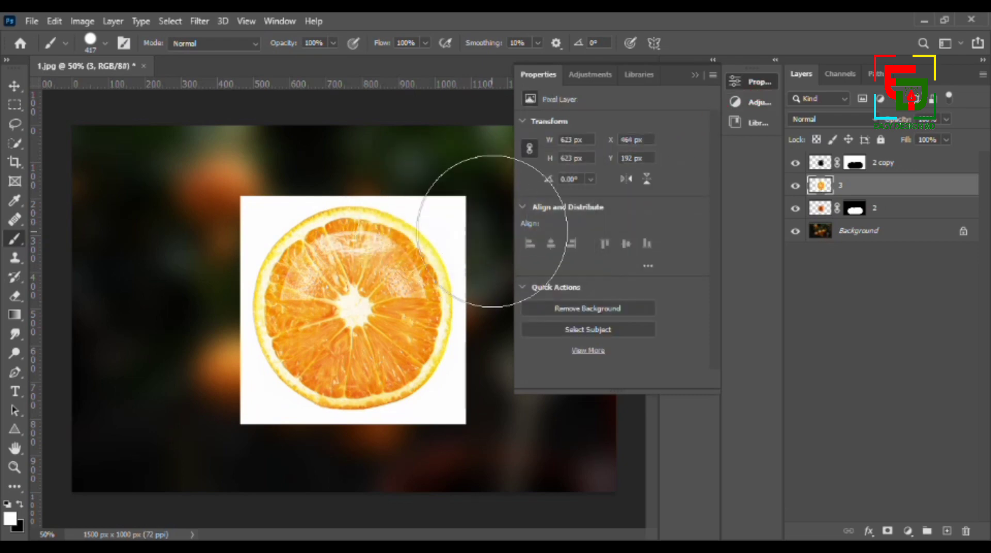
- Remove the white background from layer 3 and apply the resulting layer mask permanently
click(600, 310)
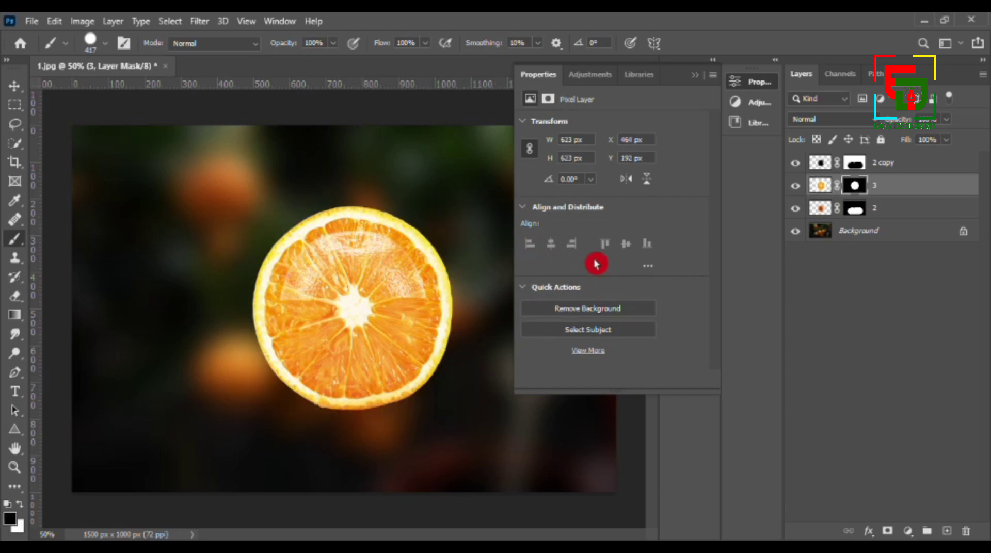
right_click(859, 189)
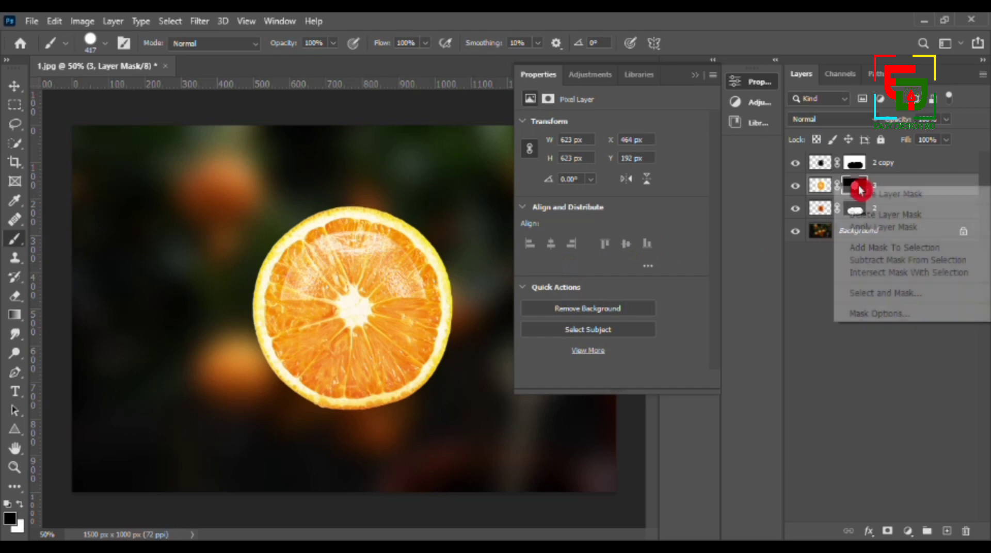
click(874, 224)
click(695, 75)
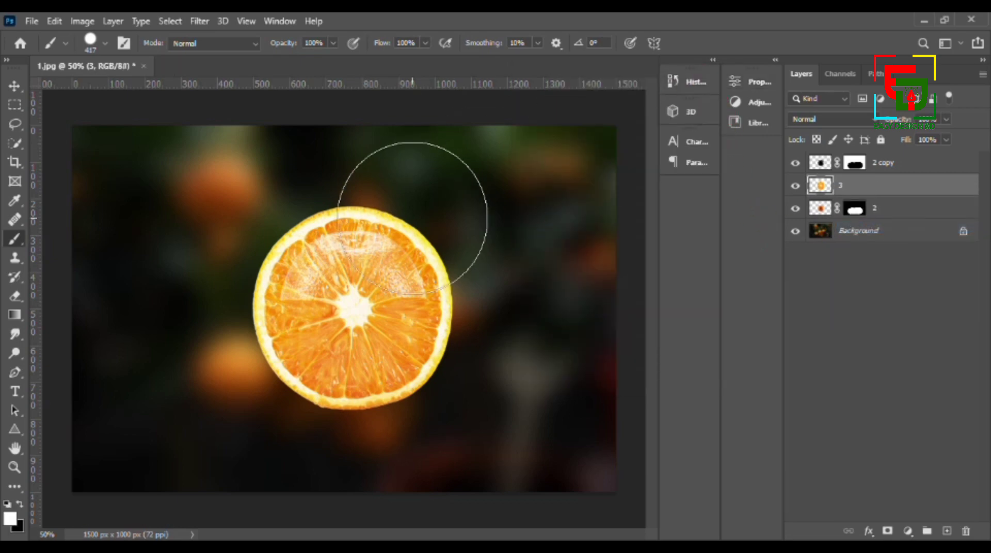
- Distort the slice into a flat ellipse about a fifth of its height and position it over the orange's cut line
key(ctrl+t)
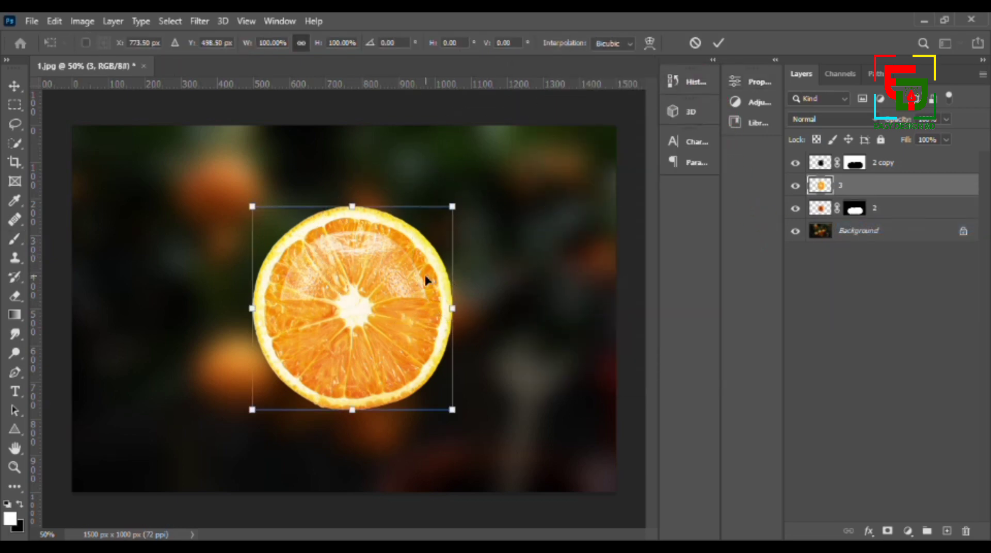
right_click(392, 276)
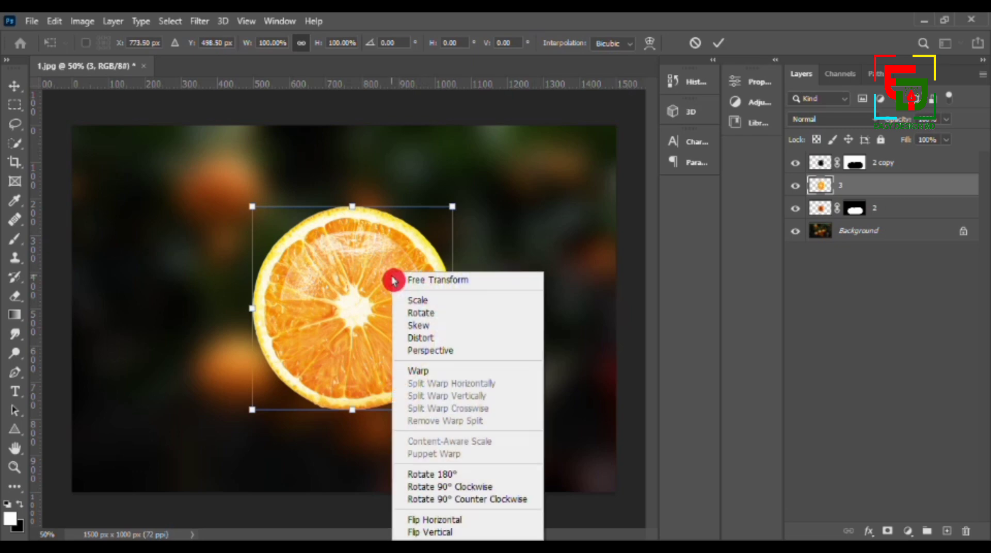
click(436, 339)
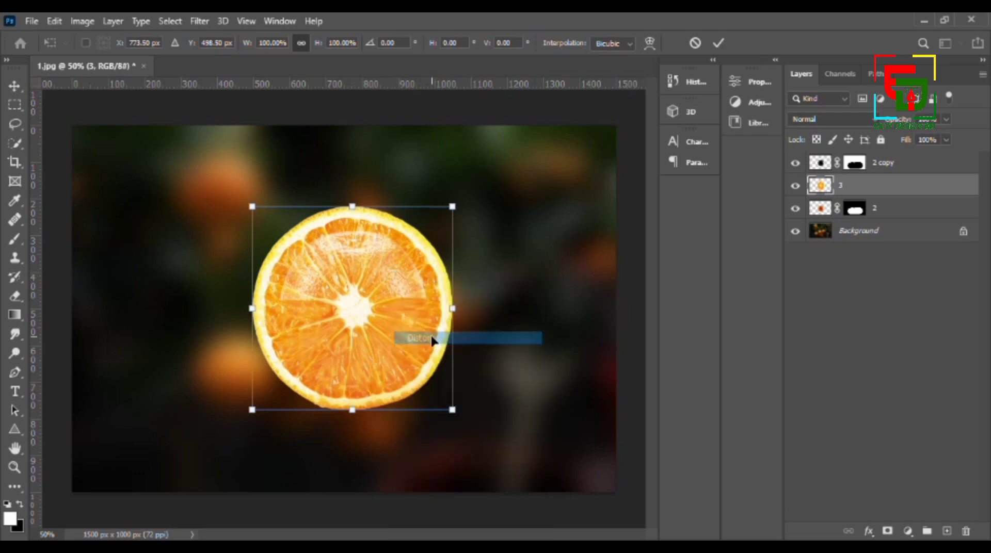
drag(354, 208, 355, 306)
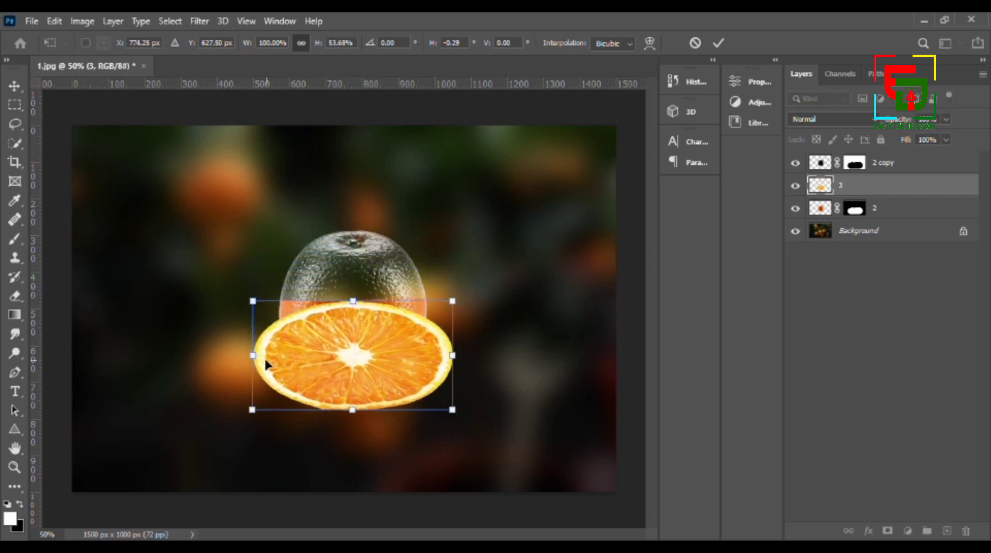
drag(351, 390, 358, 285)
drag(354, 219, 359, 290)
drag(359, 288, 358, 286)
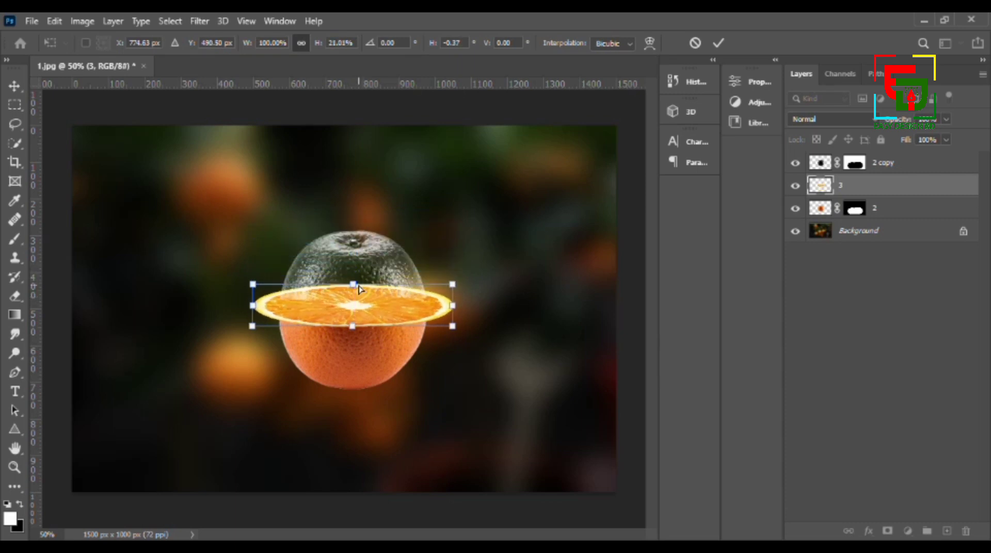
drag(351, 329, 354, 325)
click(719, 43)
key(b)
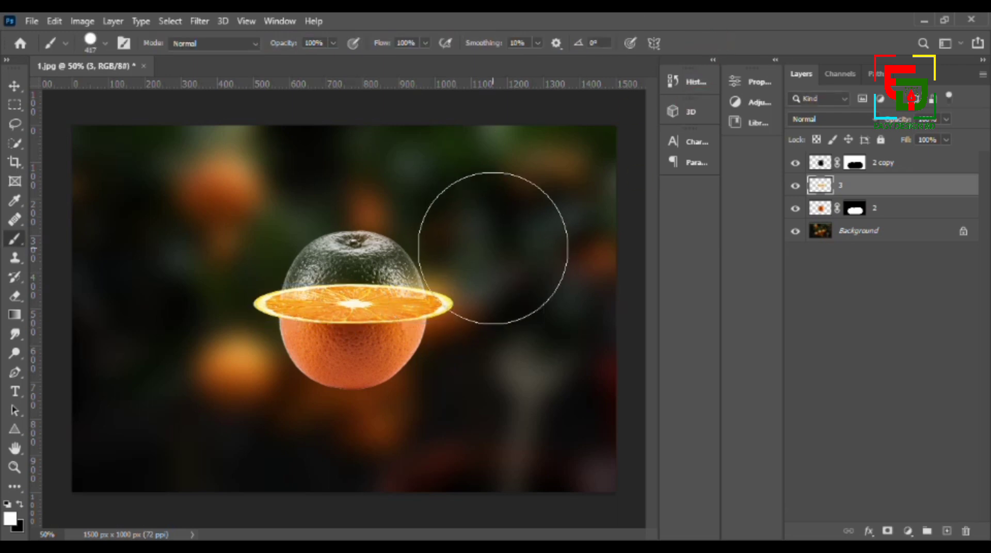
- Scale the flattened slice to about 74% so its edges line up with both sides of the orange
key(ctrl+t)
drag(253, 306, 274, 307)
drag(456, 304, 428, 304)
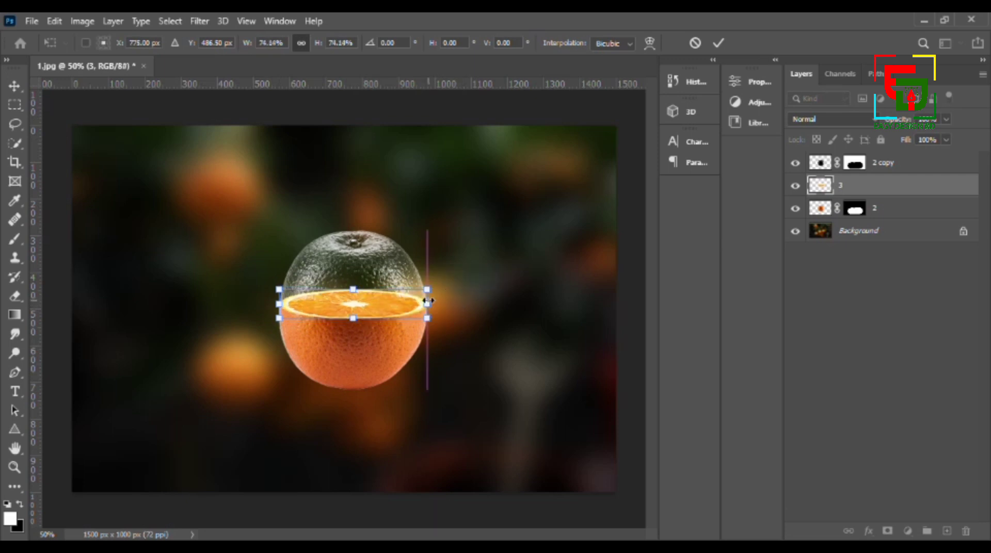
click(718, 43)
key(b)
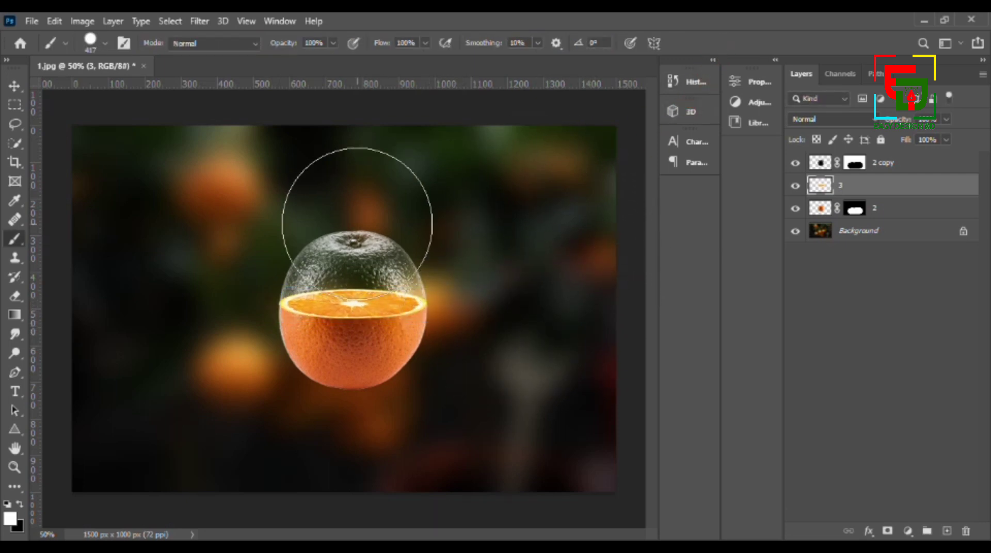
- Nudge the slice slightly upward with the Move tool so it sits neatly on the orange's lower half
scroll(354, 305, up, 3)
scroll(364, 308, up, 1)
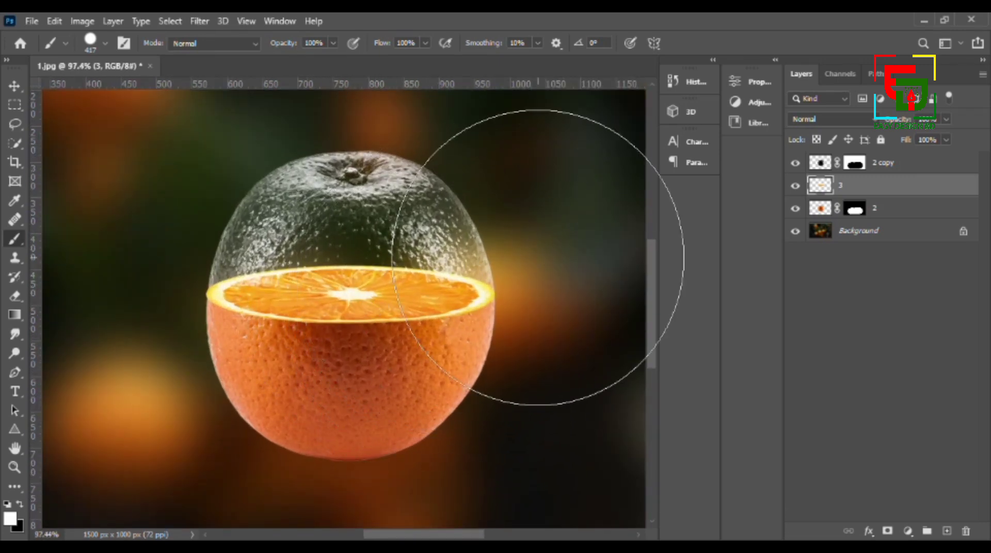
click(14, 85)
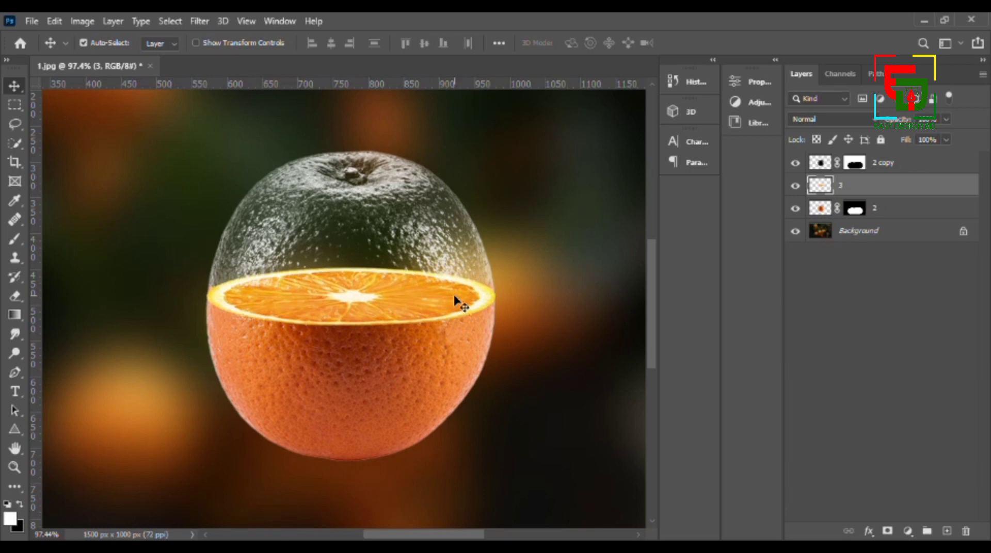
key(Up)
key(Up)
key(Up)
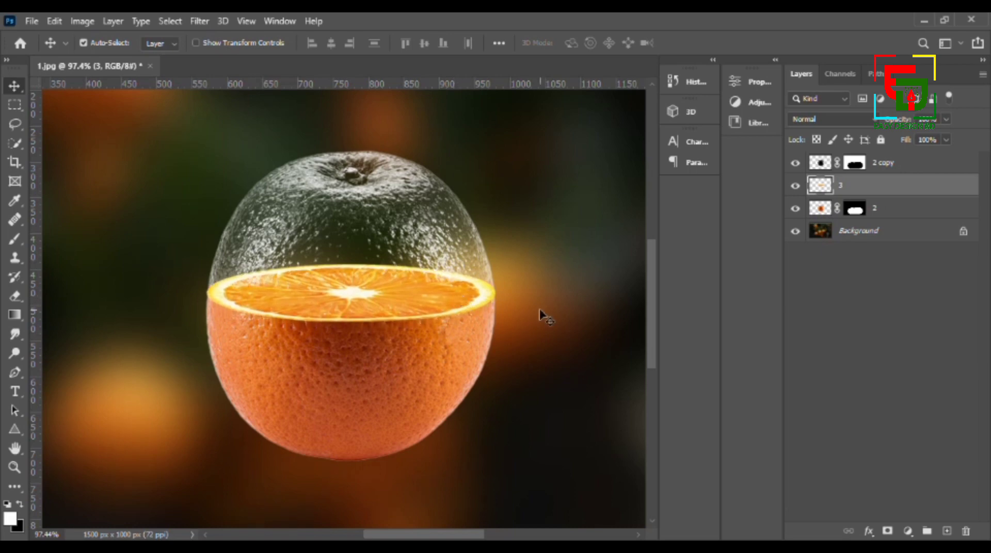
- Target the 2 copy layer's mask and choose a soft round brush of 69 px at 0% hardness
click(861, 167)
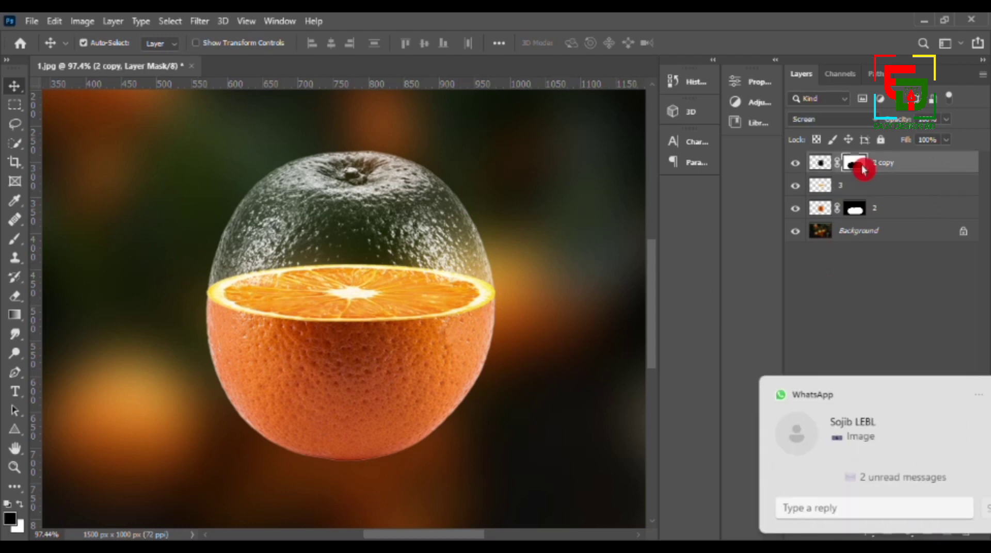
click(960, 402)
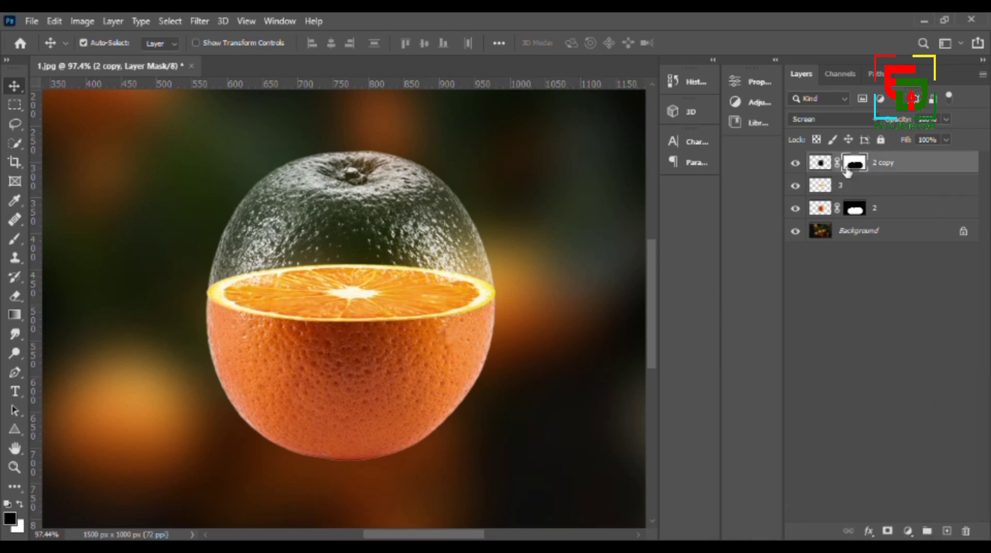
click(17, 239)
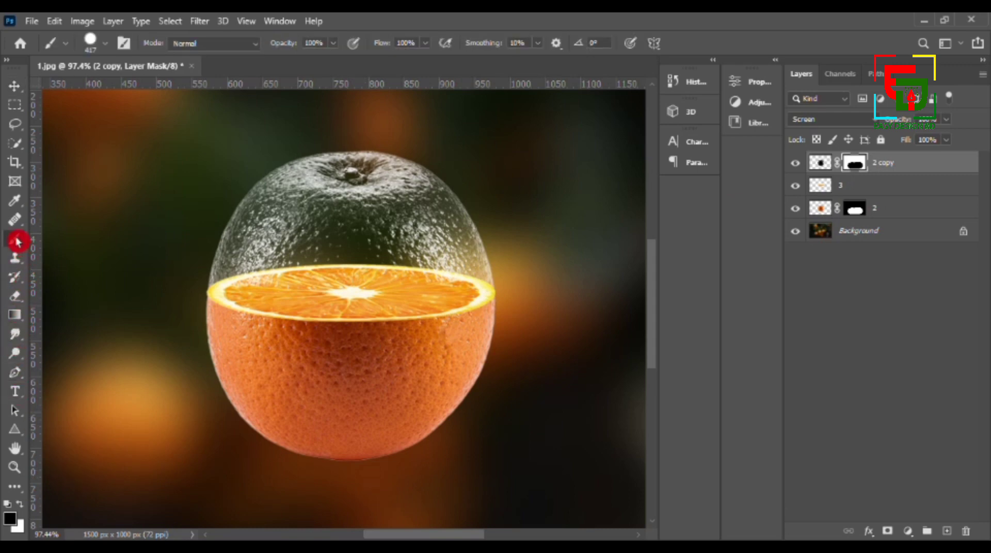
click(106, 43)
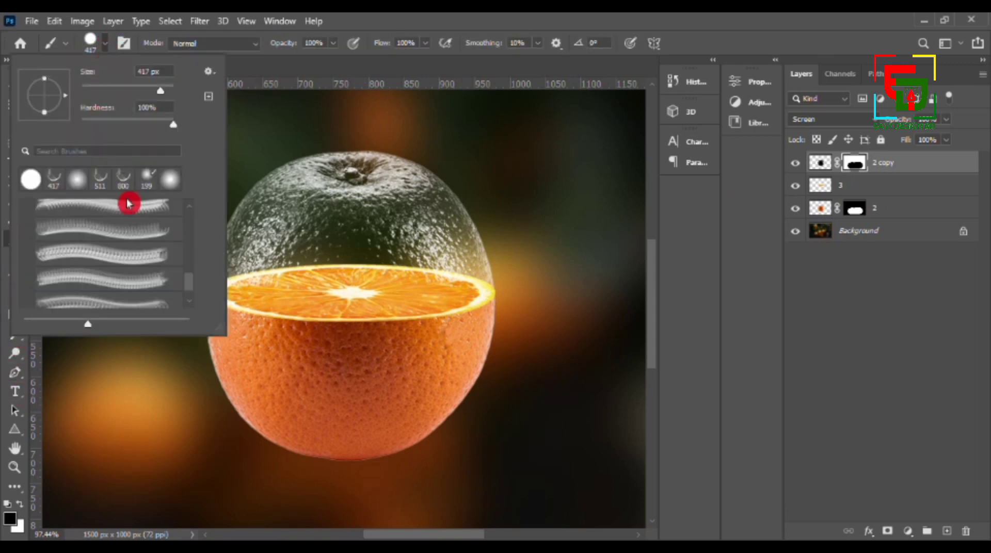
click(115, 90)
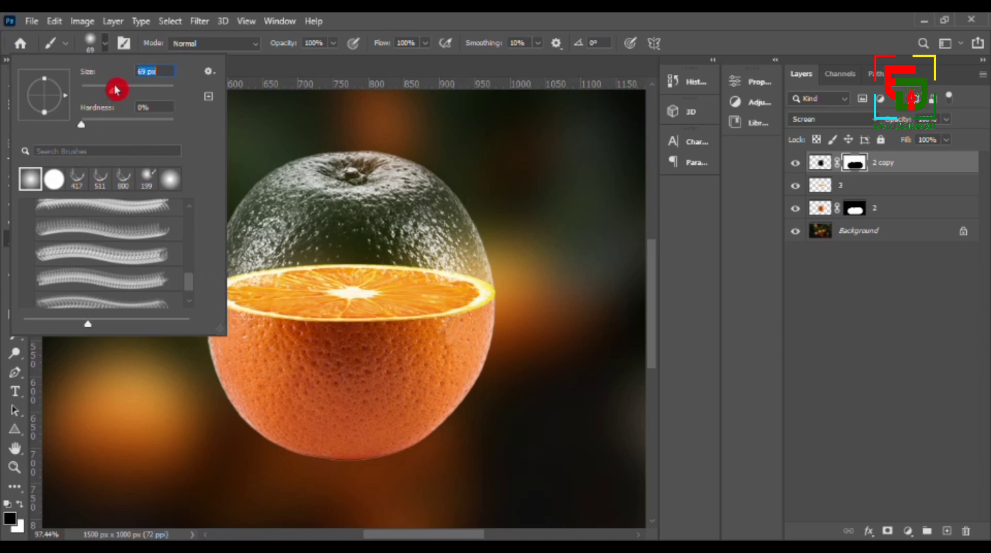
click(460, 287)
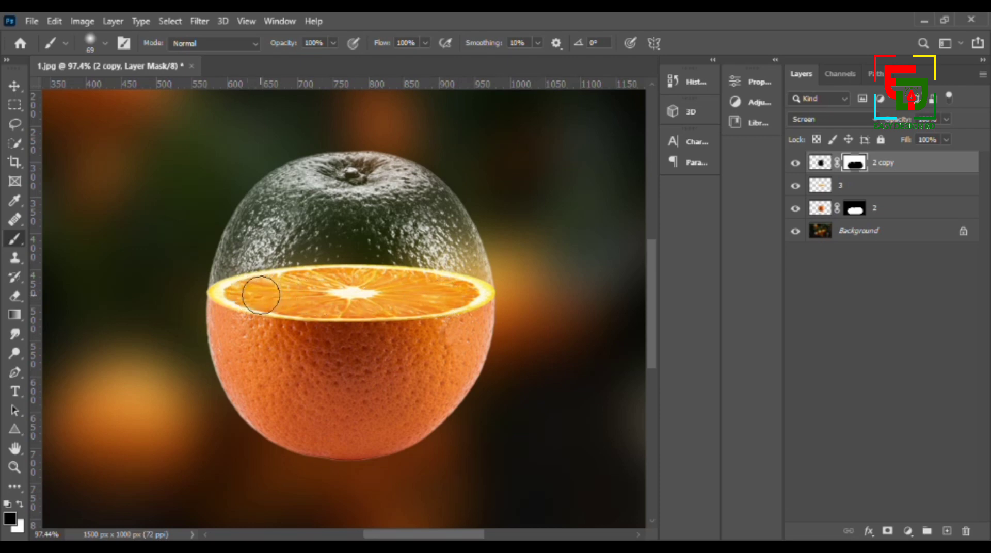
- Paint white on the 2 copy mask across the slice and its front edge to extend the glass highlights over it
click(19, 504)
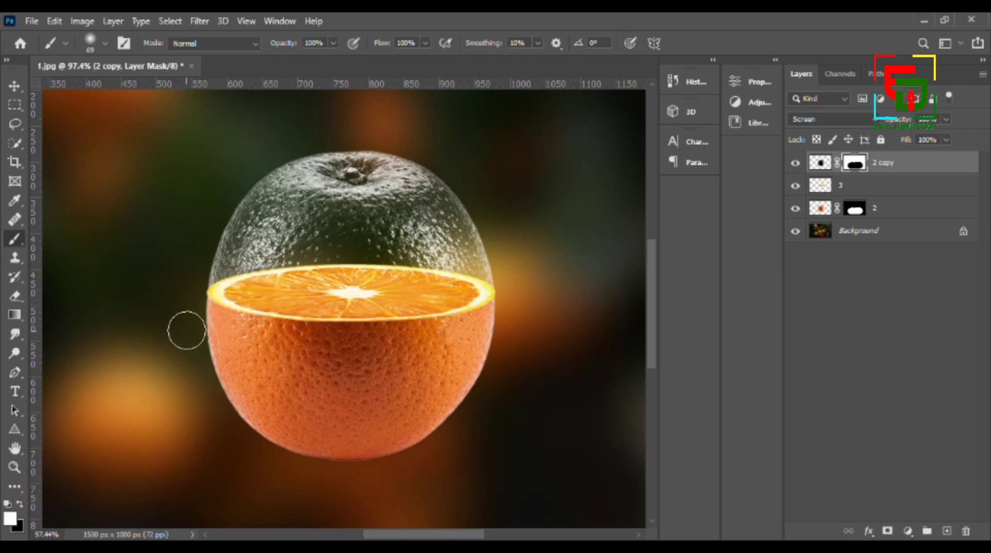
click(240, 293)
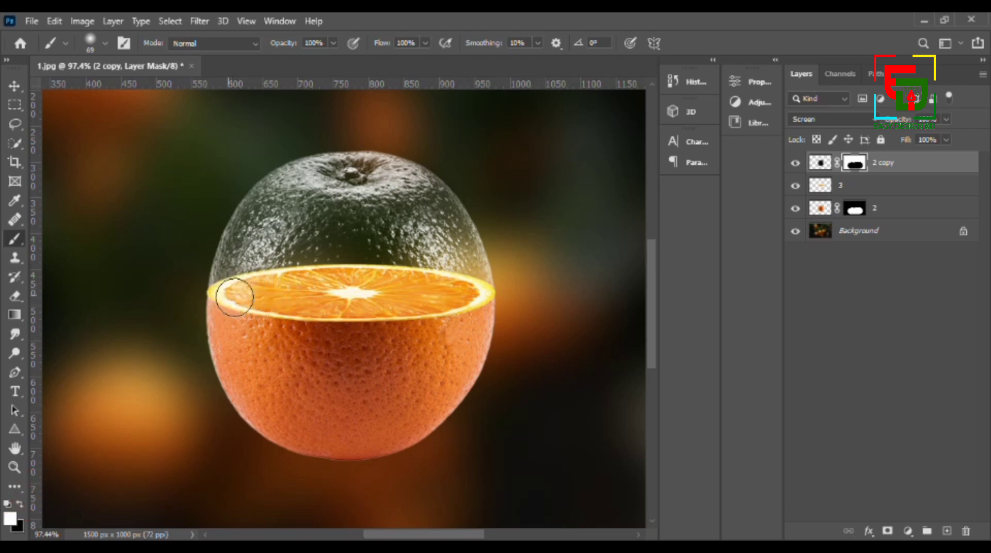
mouse_move(235, 297)
mouse_down()
mouse_move(476, 291)
mouse_move(445, 278)
mouse_move(443, 298)
mouse_move(420, 275)
mouse_move(301, 274)
mouse_move(257, 301)
mouse_move(264, 313)
mouse_move(236, 311)
mouse_move(259, 316)
mouse_move(218, 309)
mouse_move(234, 301)
mouse_move(287, 313)
mouse_up()
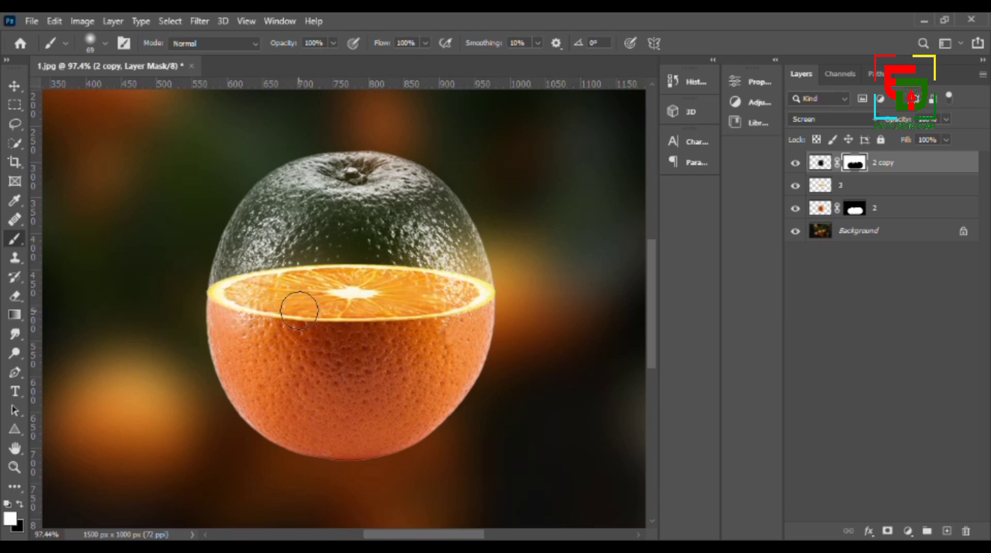
mouse_move(423, 308)
mouse_down()
mouse_move(451, 311)
mouse_move(397, 315)
mouse_up()
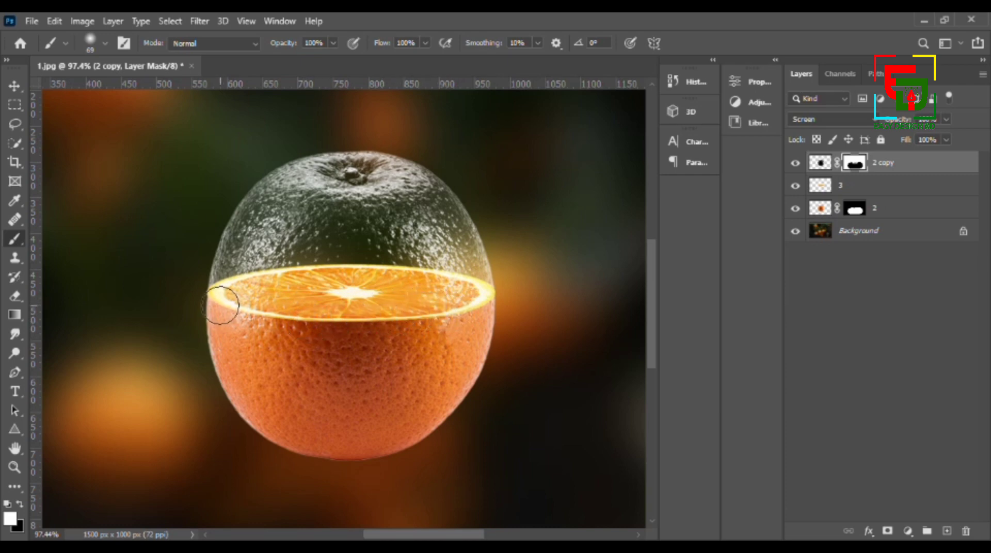
mouse_move(221, 305)
mouse_down()
mouse_move(471, 297)
mouse_move(449, 308)
mouse_up()
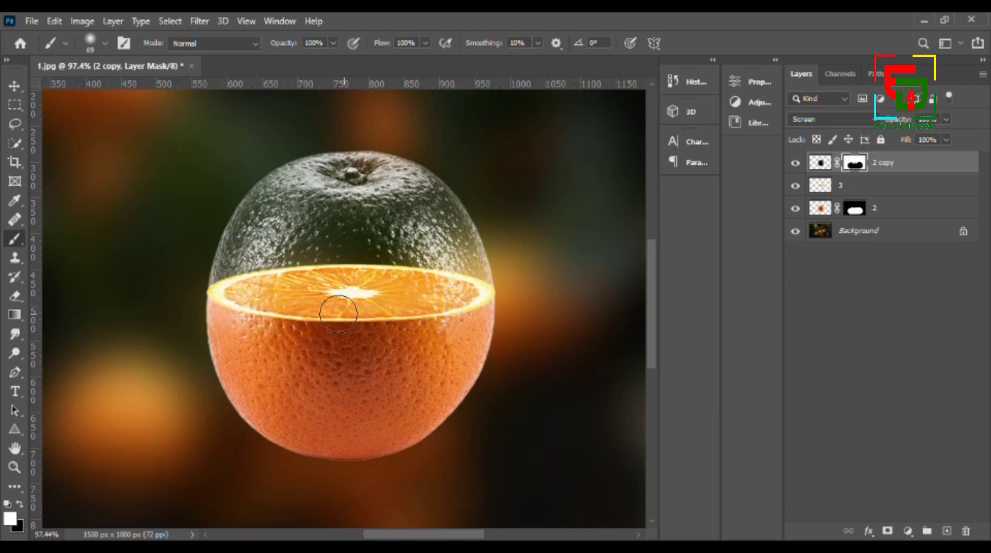
mouse_move(259, 316)
mouse_down()
mouse_move(228, 297)
mouse_move(330, 309)
mouse_up()
mouse_move(416, 308)
mouse_down()
mouse_move(449, 277)
mouse_move(427, 294)
mouse_move(405, 286)
mouse_move(418, 292)
mouse_up()
mouse_move(223, 308)
mouse_down()
mouse_move(234, 305)
mouse_move(218, 288)
mouse_move(235, 285)
mouse_up()
scroll(436, 294, down, 3)
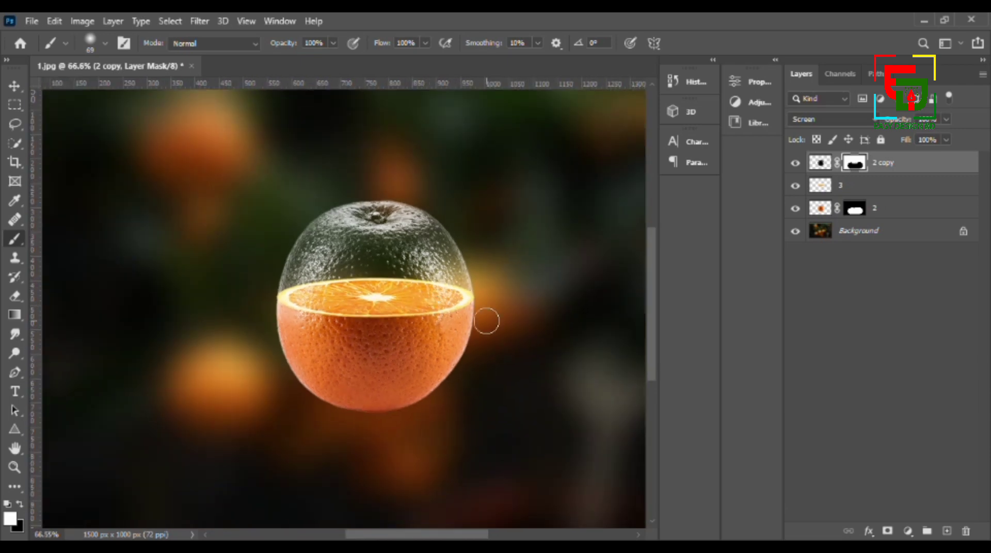
scroll(436, 309, down, 2)
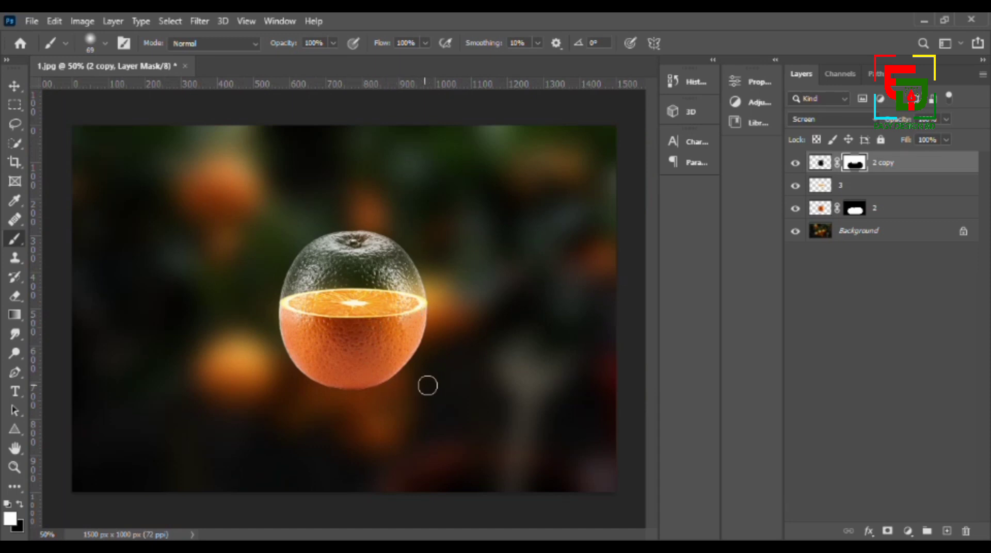